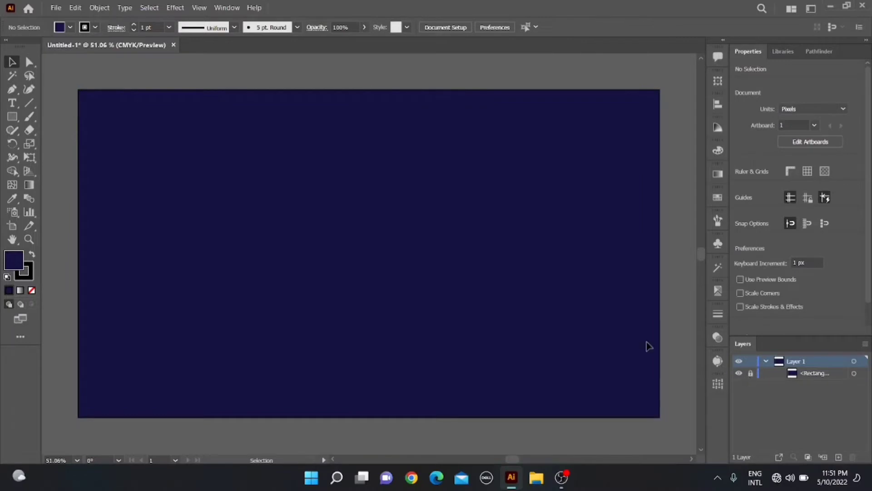
- Draw a circle about 301 px across just off the artboard's centre and fill it with blue #124391
{"action": "left_click_drag", "start_coordinate": [9, 120], "coordinate": [77, 143]}
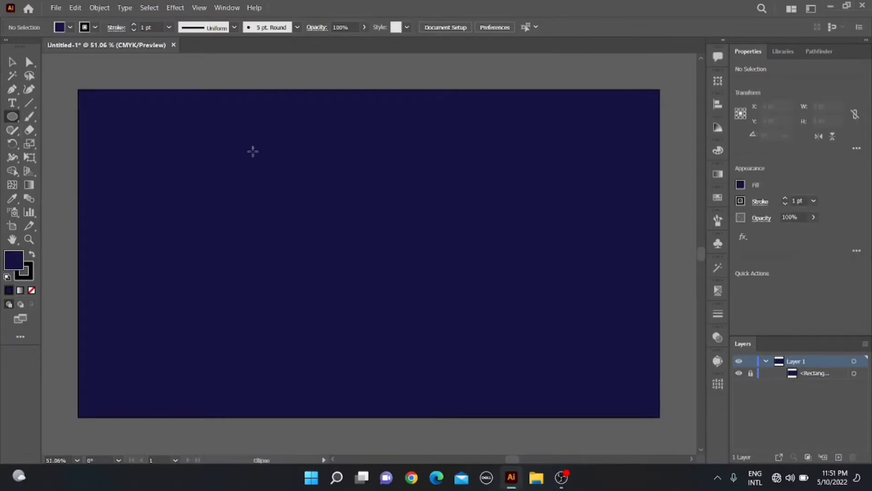
{"action": "left_click_drag", "start_coordinate": [361, 201], "coordinate": [498, 291]}
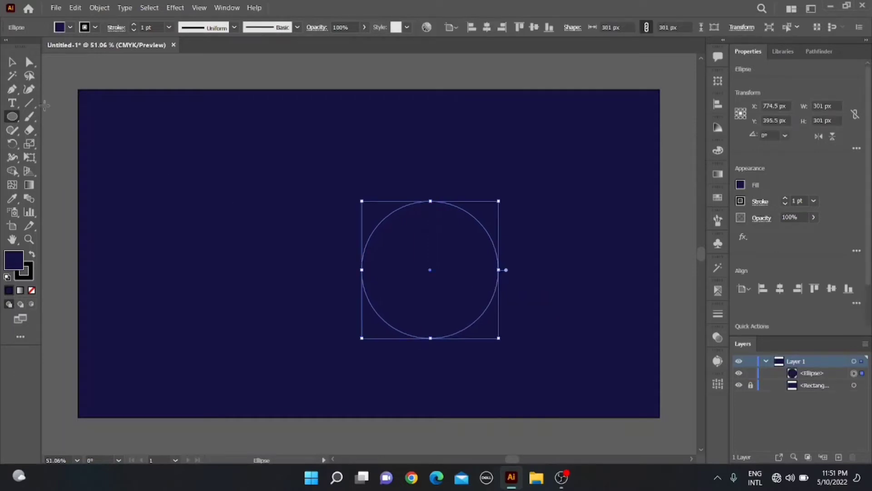
{"action": "double_click", "coordinate": [14, 261]}
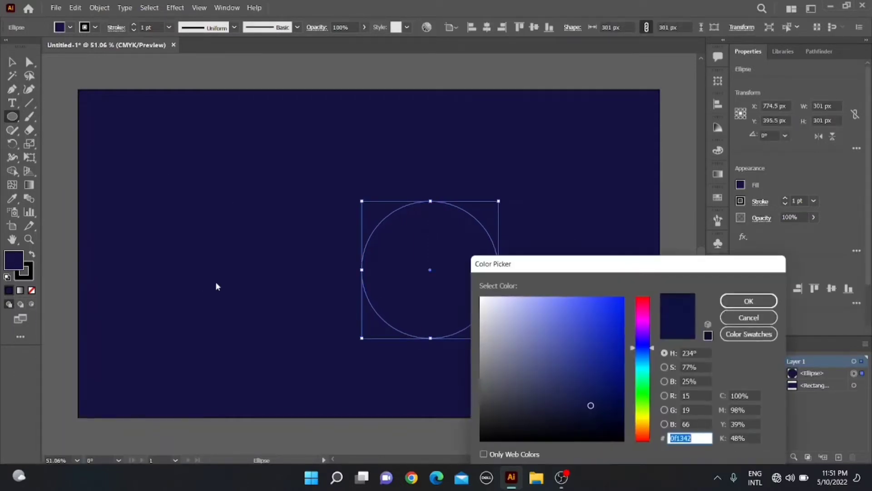
{"action": "left_click_drag", "start_coordinate": [651, 348], "coordinate": [651, 352]}
{"action": "mouse_move", "coordinate": [611, 381]}
{"action": "left_mouse_down"}
{"action": "mouse_move", "coordinate": [608, 358]}
{"action": "mouse_move", "coordinate": [652, 354]}
{"action": "left_mouse_up"}
{"action": "left_click", "coordinate": [749, 301]}
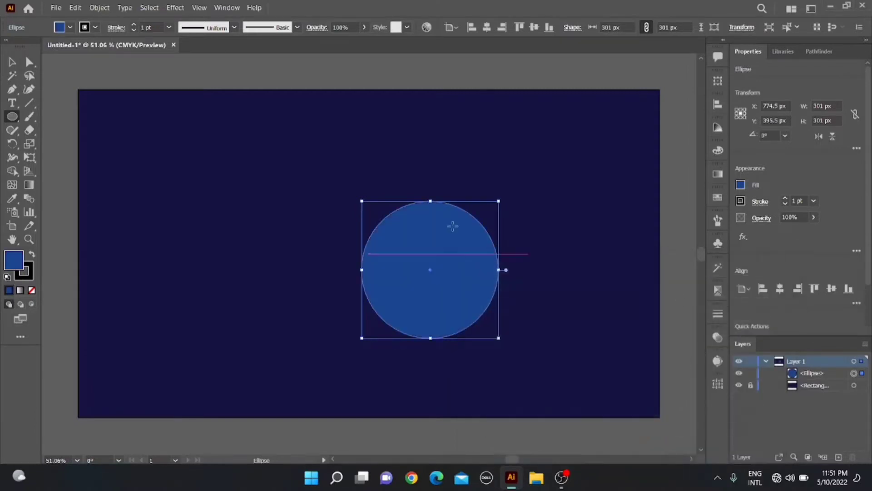
- Draw a thin horizontal rectangle about 364 by 31 px beside the circle's upper left and round its corners
{"action": "left_click_drag", "start_coordinate": [6, 117], "coordinate": [36, 120]}
{"action": "mouse_move", "coordinate": [186, 191]}
{"action": "left_mouse_down"}
{"action": "mouse_move", "coordinate": [294, 209]}
{"action": "mouse_move", "coordinate": [353, 204]}
{"action": "left_mouse_up"}
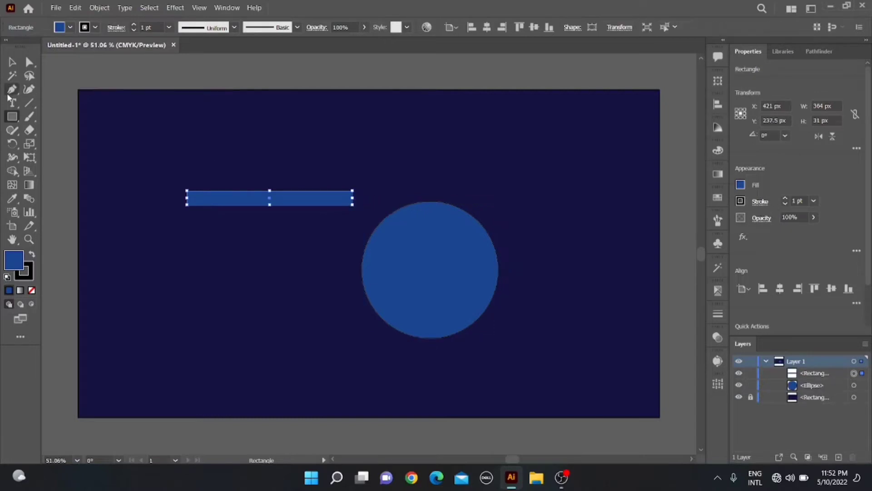
{"action": "left_click", "coordinate": [30, 61]}
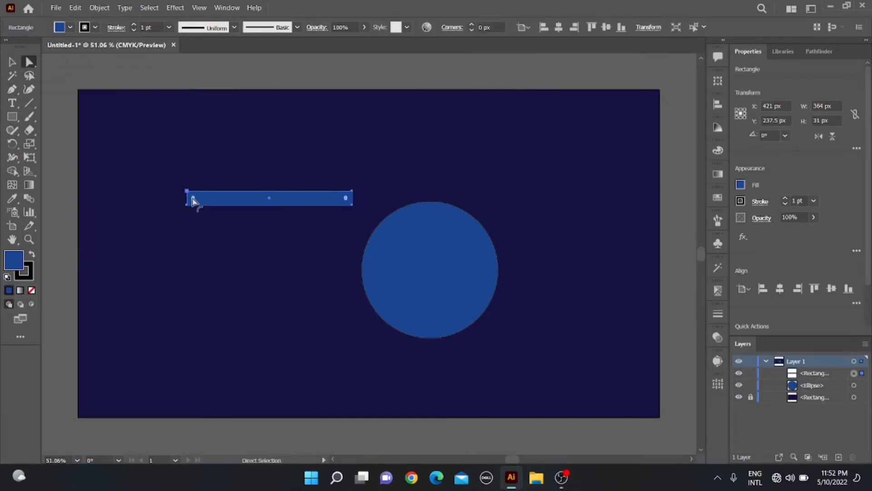
{"action": "left_click_drag", "start_coordinate": [194, 198], "coordinate": [651, 207]}
{"action": "left_click", "coordinate": [78, 132]}
- Move the rounded bar against the circle's top edge and remove the stroke from both shapes
{"action": "left_click", "coordinate": [8, 64]}
{"action": "left_click", "coordinate": [785, 205]}
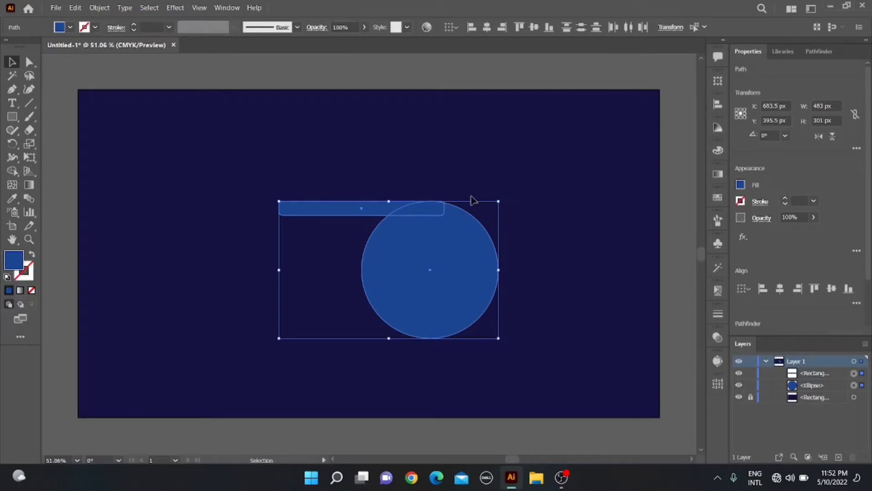
{"action": "left_click", "coordinate": [230, 149]}
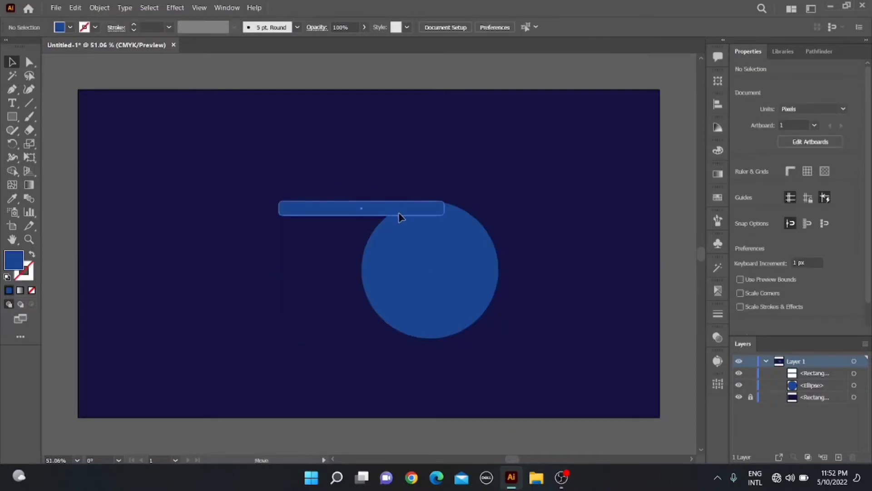
- Shift the bar slightly left so its upper edge runs smoothly into the top of the circle
{"action": "left_click_drag", "start_coordinate": [398, 210], "coordinate": [397, 213]}
{"action": "key", "text": "z"}
{"action": "left_click", "coordinate": [411, 209]}
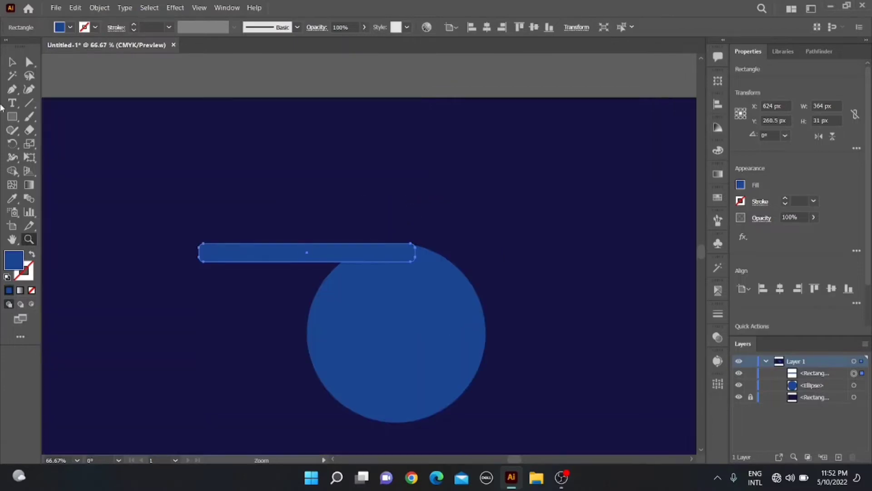
{"action": "key", "text": "v"}
{"action": "left_click_drag", "start_coordinate": [397, 256], "coordinate": [389, 256]}
{"action": "left_click", "coordinate": [321, 270]}
- Duplicate the bar downward into a stack of ten staggered bars reaching from the circle's top to its bottom edge
{"action": "key", "text": "z"}
{"action": "left_click", "coordinate": [321, 271]}
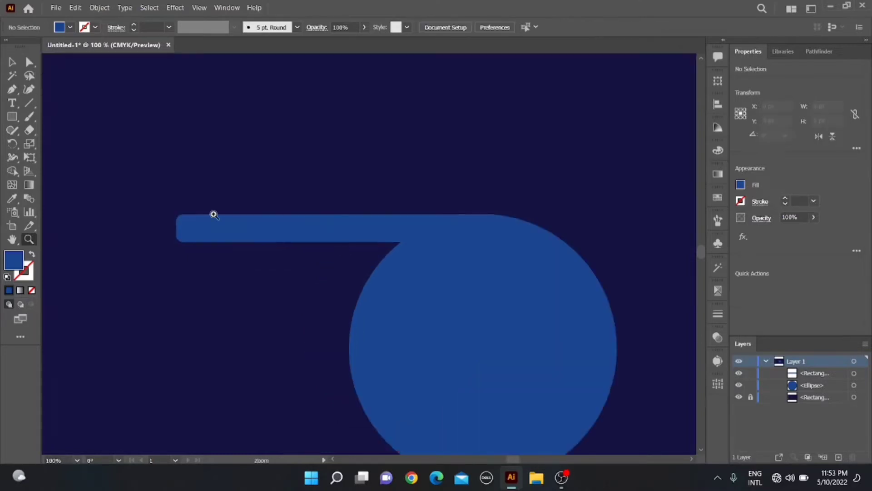
{"action": "left_click", "coordinate": [13, 61]}
{"action": "left_click", "coordinate": [352, 224]}
{"action": "left_click_drag", "start_coordinate": [353, 233], "coordinate": [401, 263]}
{"action": "left_click_drag", "start_coordinate": [396, 261], "coordinate": [353, 295]}
{"action": "scroll", "coordinate": [372, 294], "scroll_direction": "down", "scroll_amount": 1, "text": "alt"}
{"action": "scroll", "coordinate": [372, 296], "scroll_direction": "up", "scroll_amount": 1, "text": "alt"}
{"action": "scroll", "coordinate": [371, 293], "scroll_direction": "down", "scroll_amount": 2}
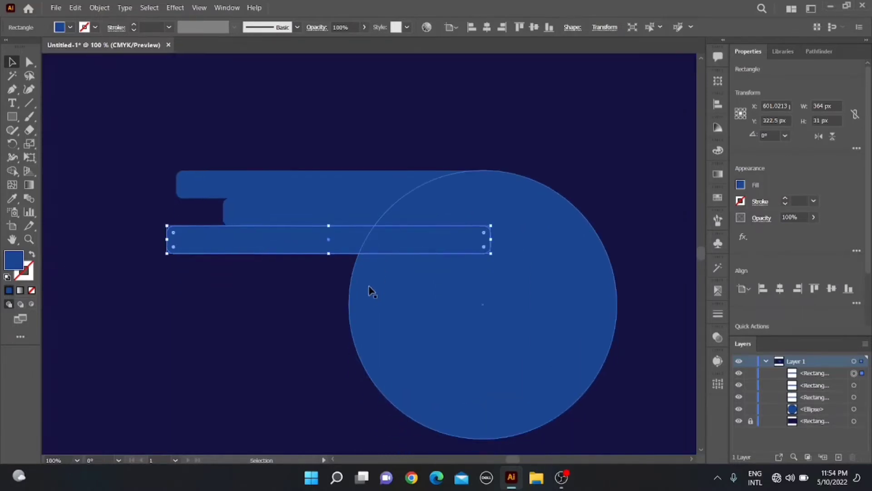
{"action": "left_click_drag", "start_coordinate": [362, 248], "coordinate": [382, 433]}
{"action": "scroll", "coordinate": [381, 432], "scroll_direction": "down", "scroll_amount": 2}
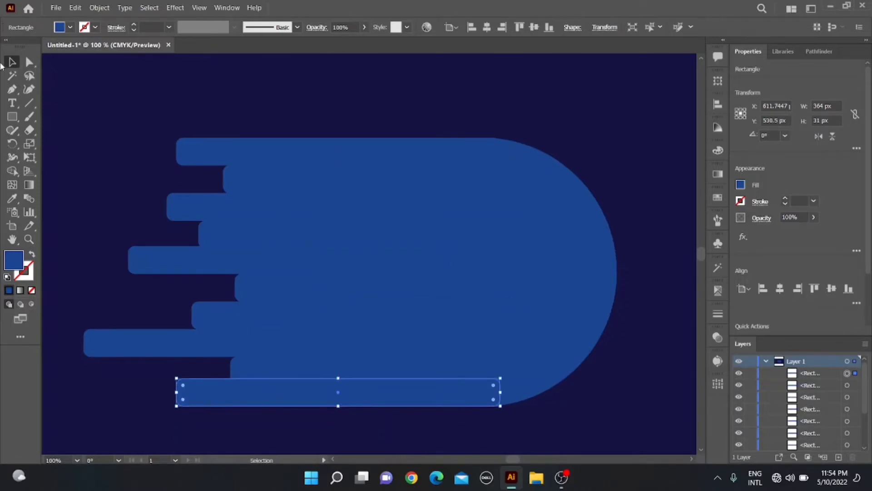
- Select all ten bars, fit the stack to the circle's 301 px height and shift it slightly left
{"action": "left_click_drag", "start_coordinate": [236, 416], "coordinate": [237, 416]}
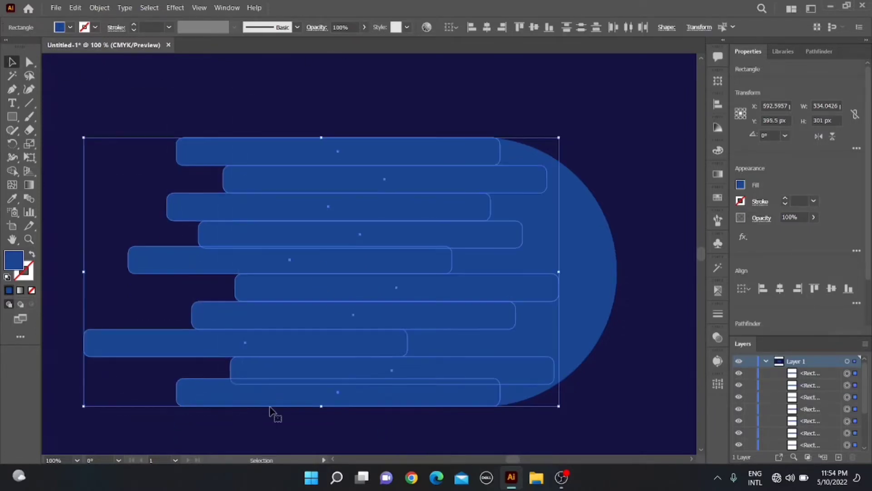
{"action": "left_click_drag", "start_coordinate": [324, 406], "coordinate": [324, 406]}
{"action": "left_click_drag", "start_coordinate": [324, 136], "coordinate": [325, 137]}
{"action": "left_click_drag", "start_coordinate": [458, 181], "coordinate": [454, 181]}
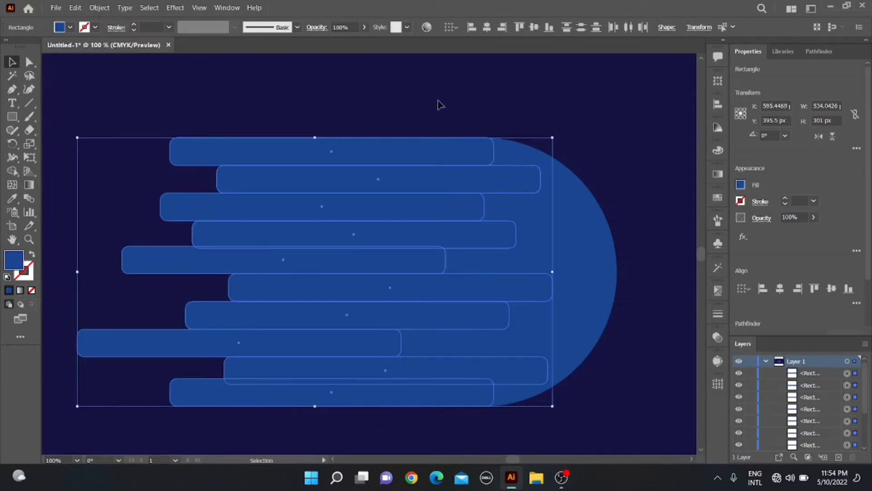
{"action": "left_click", "coordinate": [436, 121]}
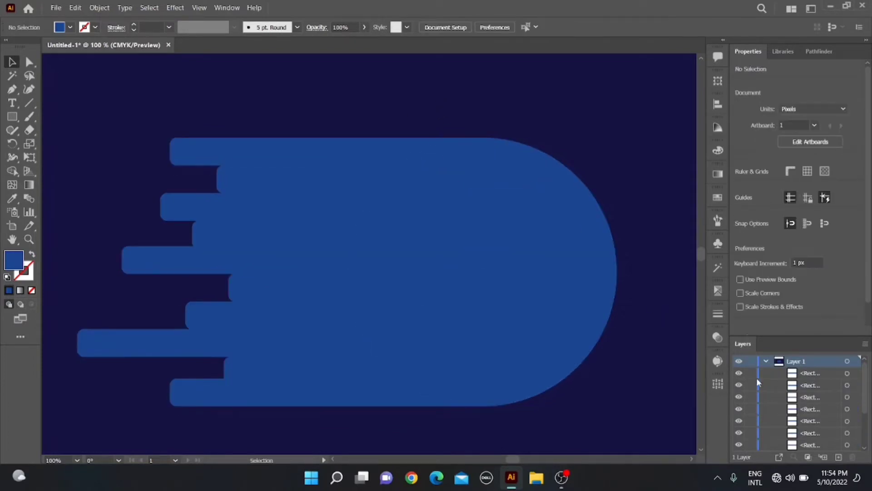
- Fill the topmost bar with a very dark, almost black navy
{"action": "scroll", "coordinate": [758, 380], "scroll_direction": "down", "scroll_amount": 4}
{"action": "left_click", "coordinate": [364, 155]}
{"action": "double_click", "coordinate": [12, 259]}
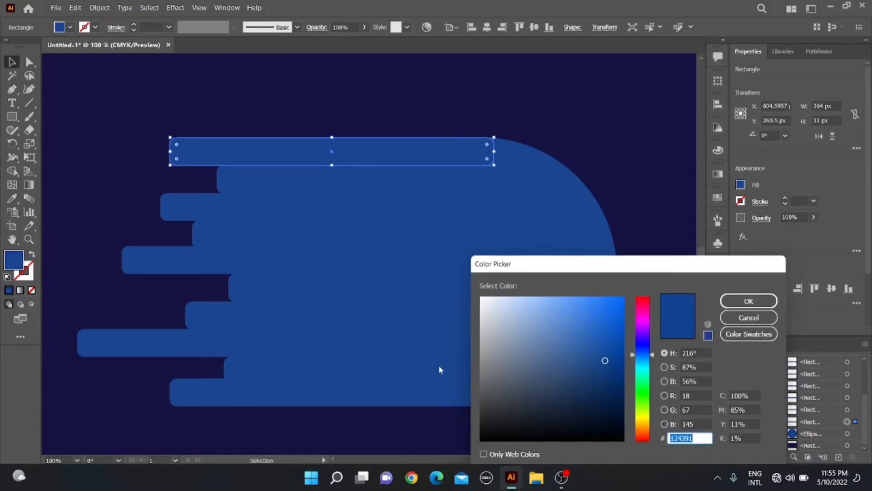
{"action": "left_click_drag", "start_coordinate": [607, 357], "coordinate": [611, 419]}
{"action": "left_click", "coordinate": [729, 308]}
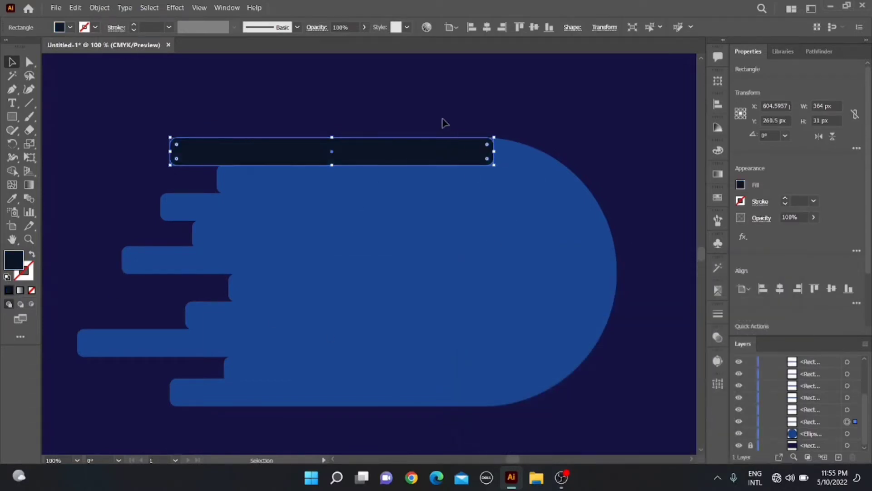
{"action": "left_click", "coordinate": [442, 121]}
- Apply the topmost bar's dark fill to the lowest bar with the Eyedropper tool
{"action": "left_click", "coordinate": [382, 400]}
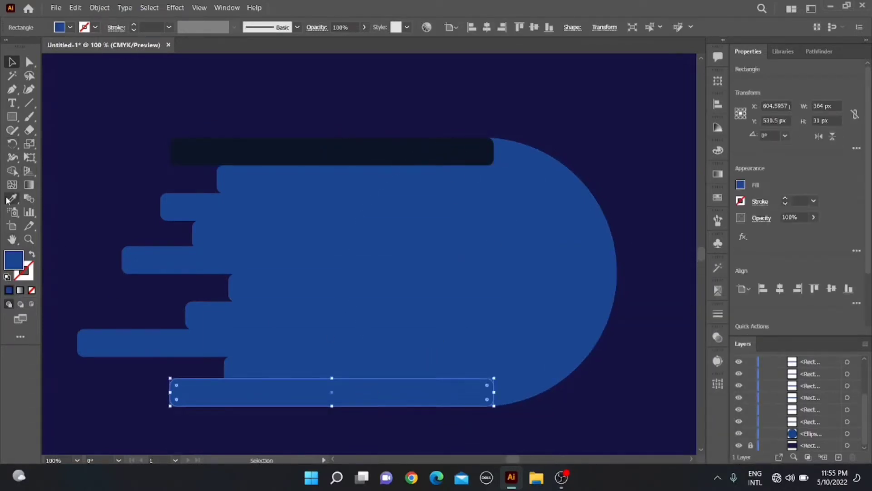
{"action": "left_click", "coordinate": [11, 199]}
{"action": "left_click", "coordinate": [259, 154]}
{"action": "left_click", "coordinate": [11, 62]}
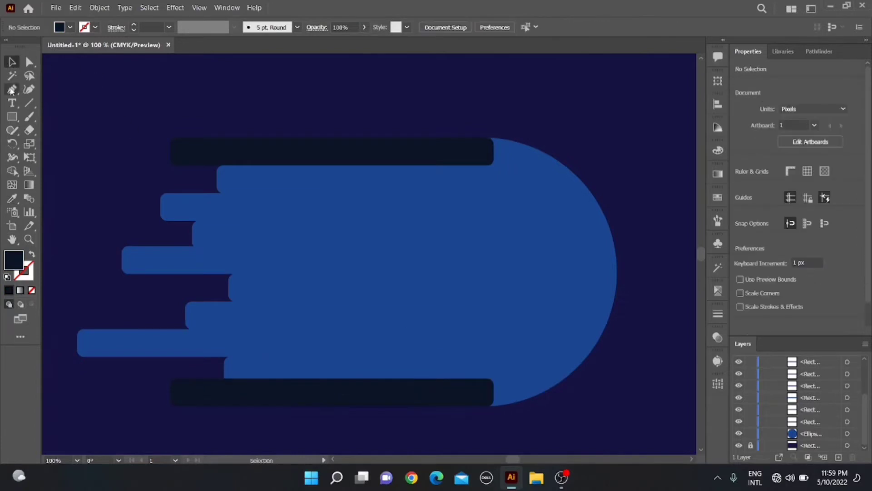
- Draw a dark circle about 261 px across over the lower right of the blue circle
{"action": "left_click", "coordinate": [13, 117]}
{"action": "left_click", "coordinate": [45, 143]}
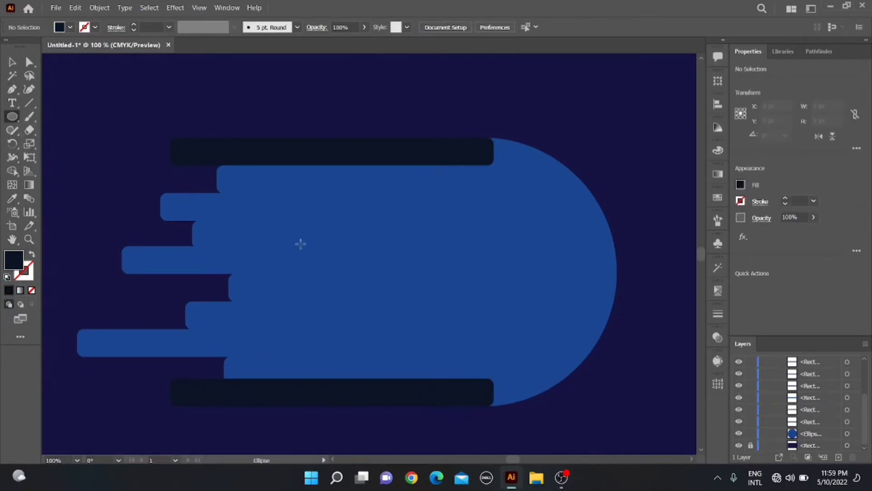
{"action": "left_click_drag", "start_coordinate": [416, 179], "coordinate": [648, 411]}
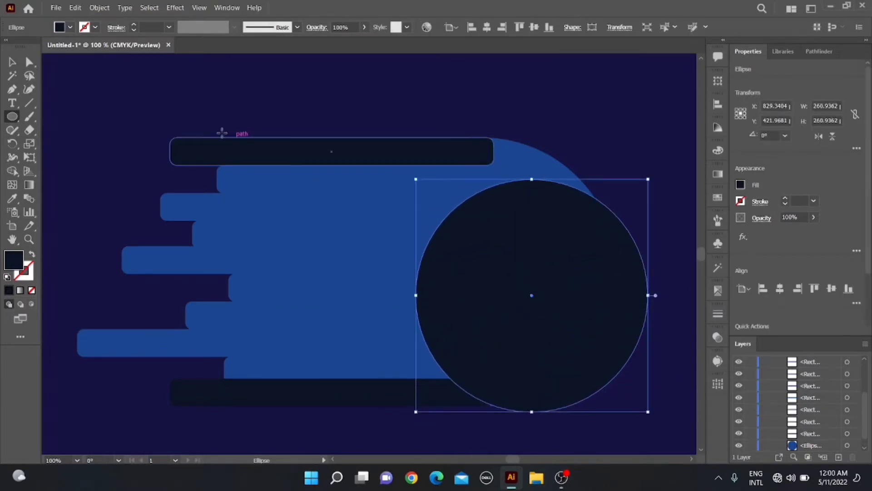
- Scale the dark circle down slightly and centre it inside the blue circle, fitting it between the two dark bars
{"action": "key", "text": "v"}
{"action": "left_click_drag", "start_coordinate": [531, 296], "coordinate": [480, 278]}
{"action": "left_click_drag", "start_coordinate": [365, 391], "coordinate": [379, 377]}
{"action": "left_click_drag", "start_coordinate": [487, 269], "coordinate": [478, 272]}
{"action": "left_click", "coordinate": [616, 160]}
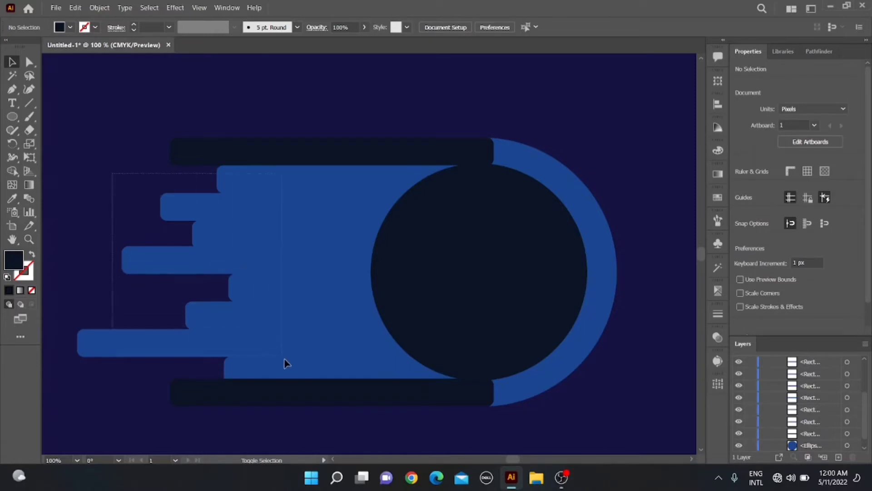
- Select the eight blue bars between the dark ones and move them horizontally to the left
{"action": "left_click_drag", "start_coordinate": [290, 371], "coordinate": [291, 371]}
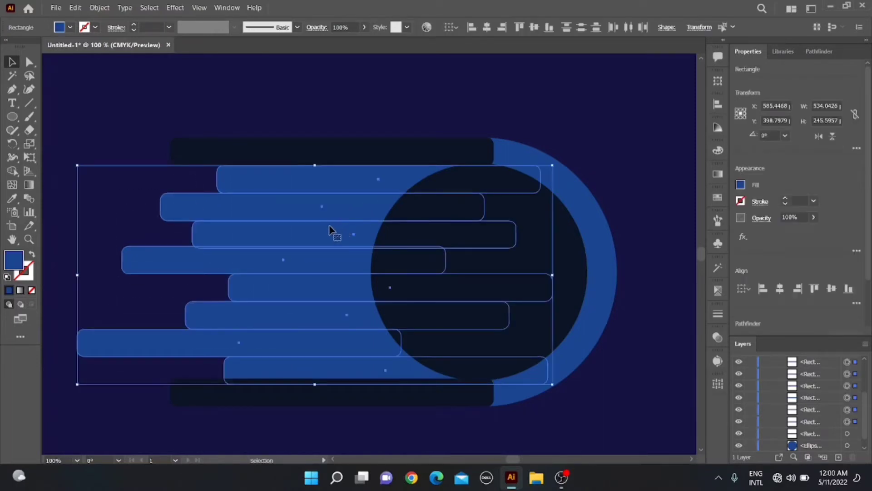
{"action": "left_click_drag", "start_coordinate": [328, 226], "coordinate": [243, 244]}
{"action": "key", "text": "z"}
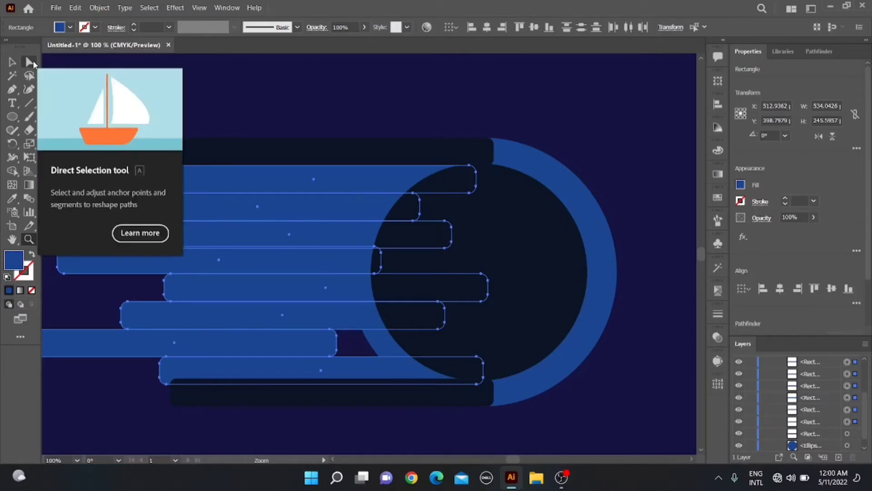
{"action": "left_click", "coordinate": [8, 62]}
{"action": "left_click_drag", "start_coordinate": [218, 220], "coordinate": [233, 197]}
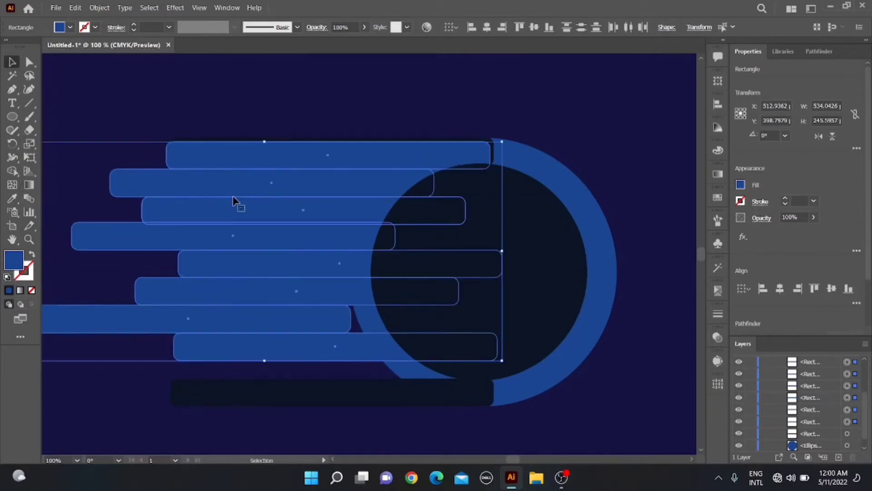
{"action": "key", "text": "ctrl+z"}
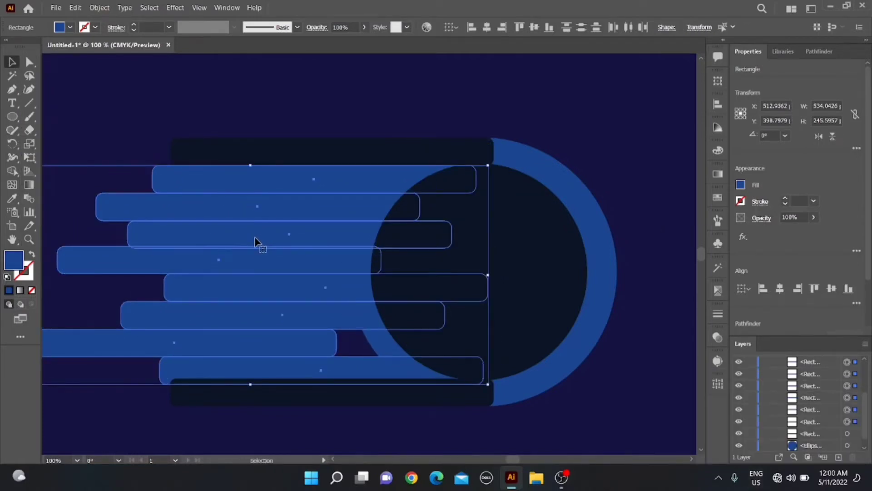
- Duplicate the eight blue bars up and to the right, and bring the copies to the front
{"action": "left_click_drag", "start_coordinate": [254, 237], "coordinate": [291, 136]}
{"action": "right_click", "coordinate": [292, 136]}
{"action": "mouse_move", "coordinate": [326, 331]}
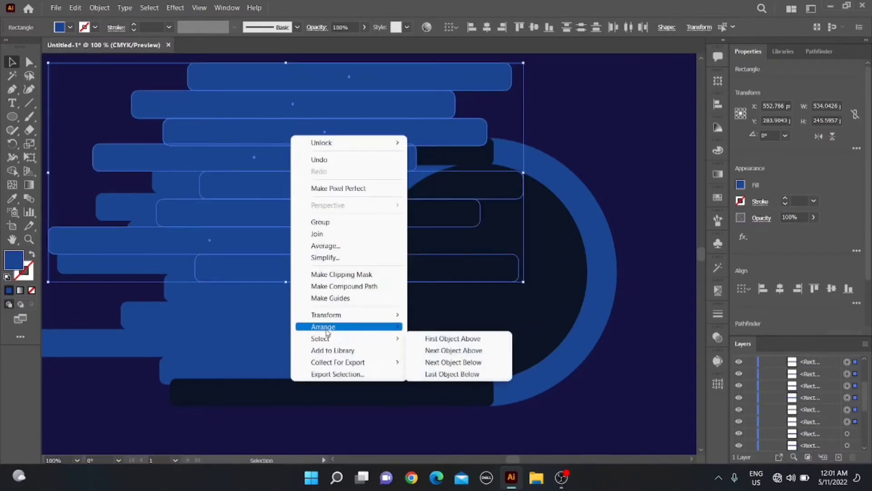
{"action": "left_click", "coordinate": [444, 326]}
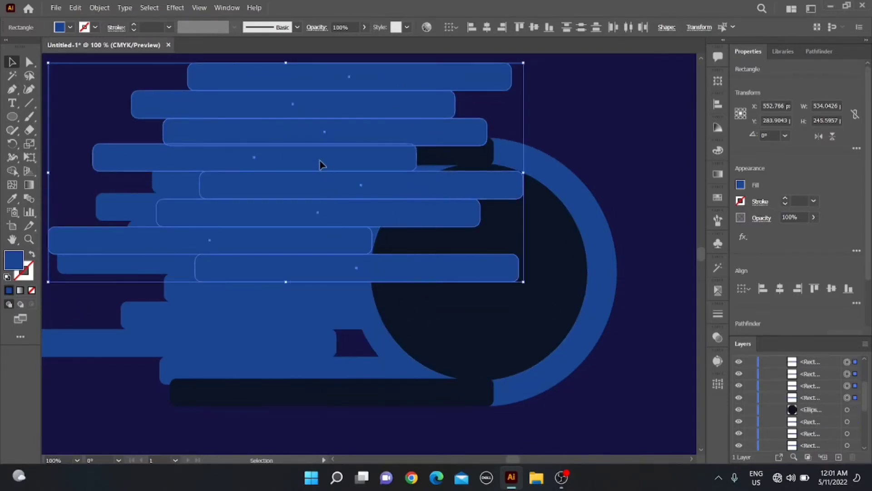
{"action": "left_click_drag", "start_coordinate": [320, 164], "coordinate": [419, 258]}
{"action": "right_click", "coordinate": [419, 258]}
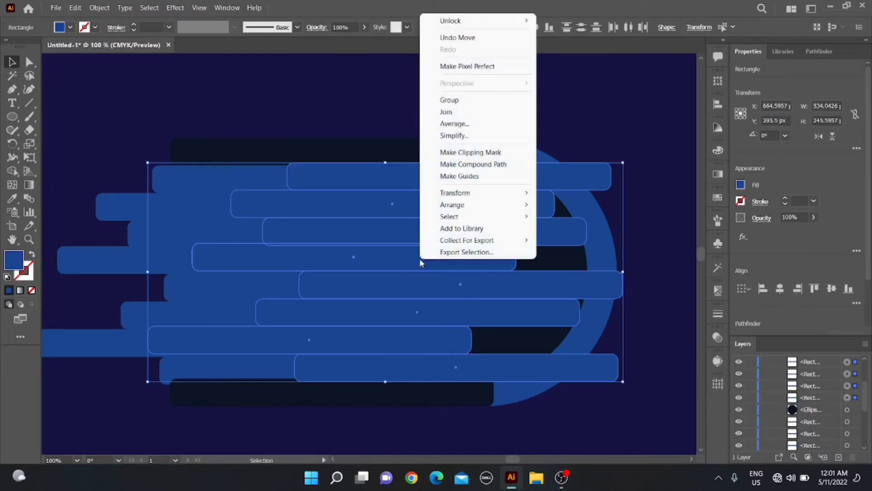
{"action": "left_click", "coordinate": [614, 110]}
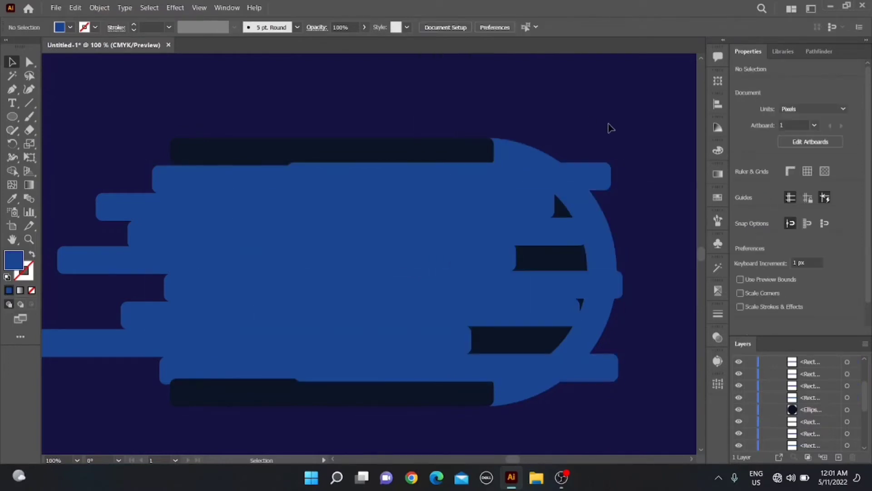
{"action": "left_click_drag", "start_coordinate": [612, 162], "coordinate": [218, 210]}
{"action": "key", "text": "ctrl+z"}
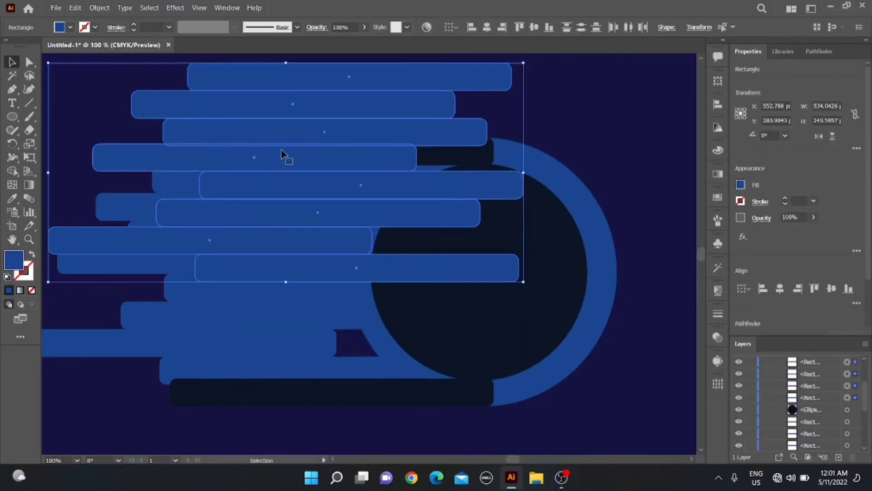
- Move the copied bars down between the two dark bars and send them behind the dark circle
{"action": "left_click_drag", "start_coordinate": [285, 156], "coordinate": [334, 238]}
{"action": "key", "text": "ctrl+bracketleft"}
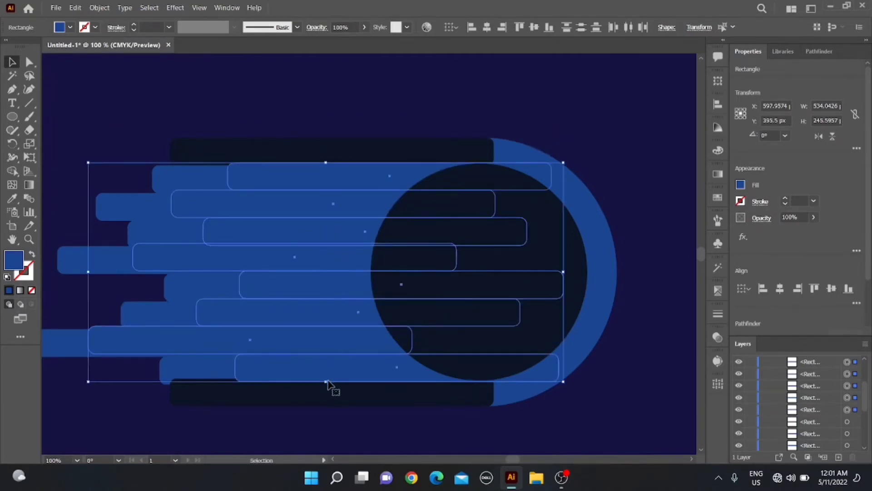
- Group the copied bars, reduce the group's height to about 237 px and shift it right across the dark circle
{"action": "right_click", "coordinate": [318, 364]}
{"action": "left_click", "coordinate": [336, 200]}
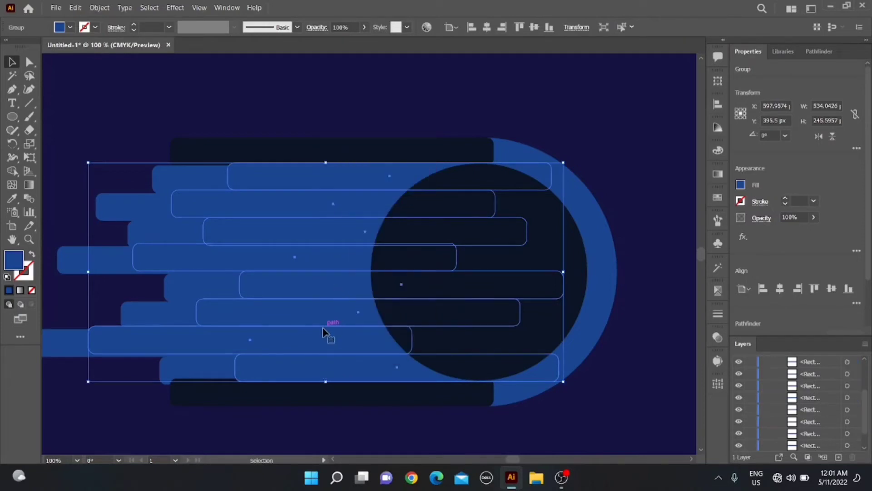
{"action": "left_click_drag", "start_coordinate": [330, 385], "coordinate": [387, 306]}
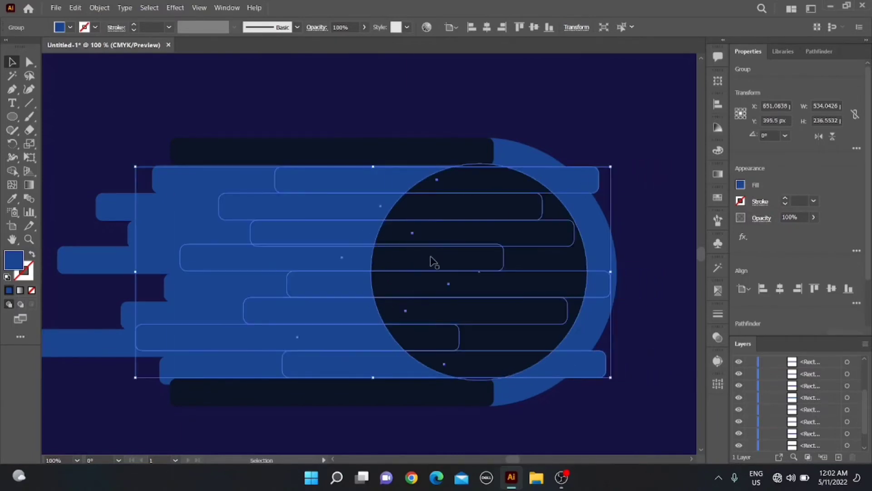
- Fill the grouped bars that cross the dark circle with a bright cyan-blue
{"action": "left_click", "coordinate": [609, 135]}
{"action": "left_click_drag", "start_coordinate": [567, 320], "coordinate": [551, 368]}
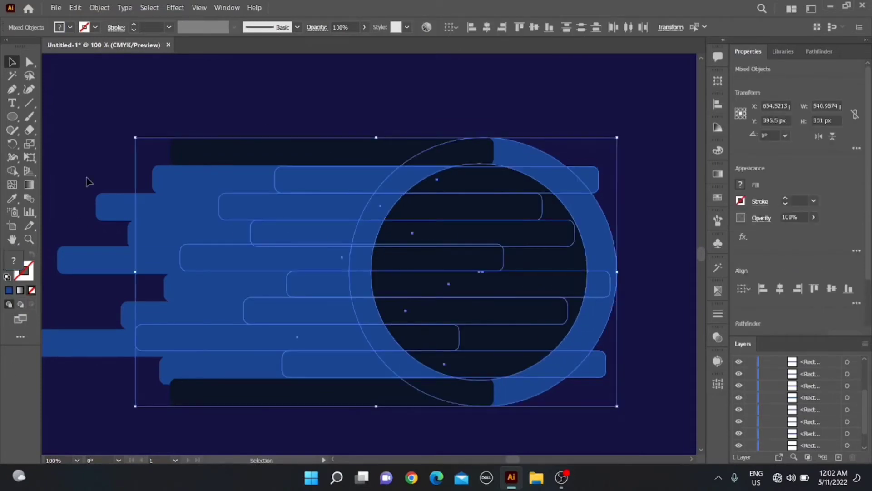
{"action": "left_click", "coordinate": [290, 216]}
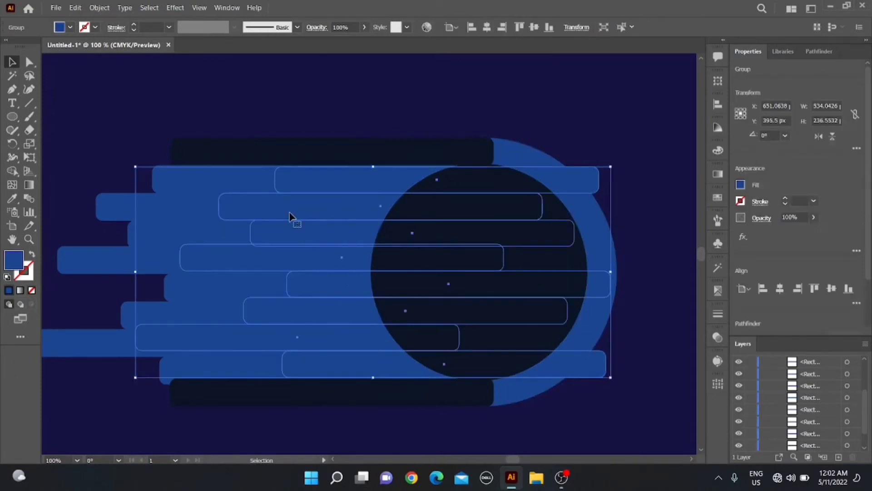
{"action": "double_click", "coordinate": [8, 261]}
{"action": "mouse_move", "coordinate": [601, 362]}
{"action": "left_mouse_down"}
{"action": "mouse_move", "coordinate": [548, 314]}
{"action": "mouse_move", "coordinate": [595, 340]}
{"action": "left_mouse_up"}
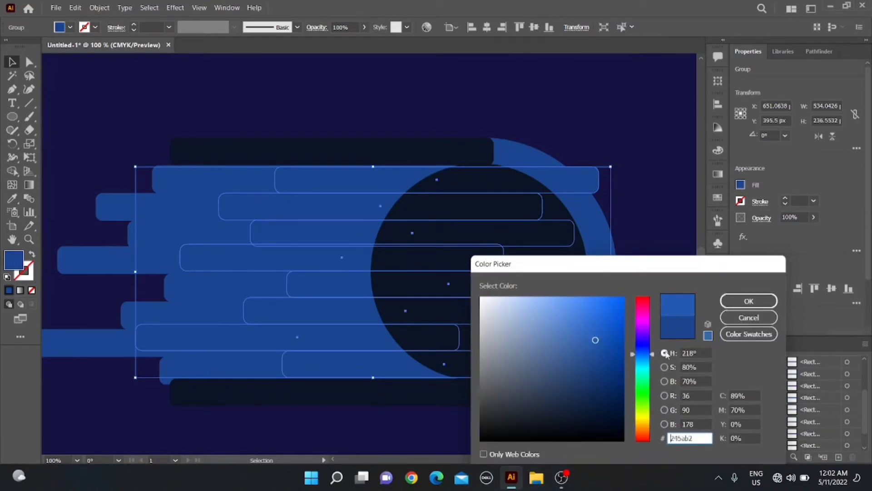
{"action": "left_click_drag", "start_coordinate": [652, 358], "coordinate": [651, 367]}
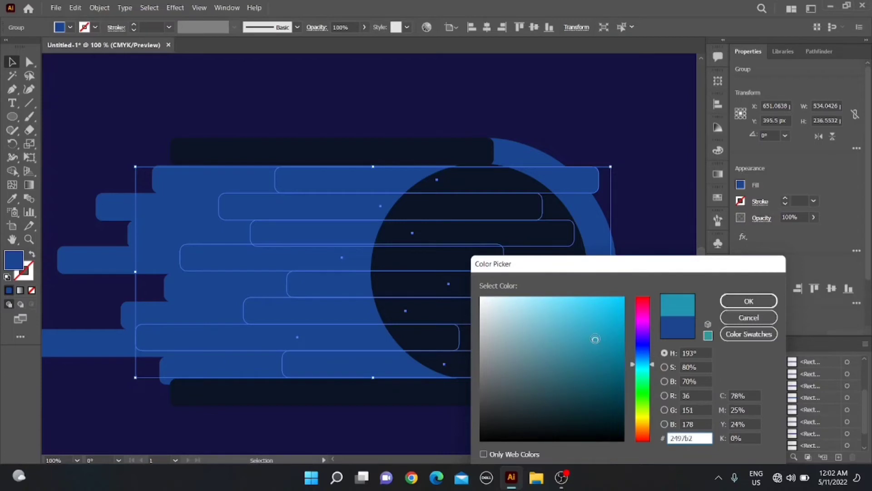
{"action": "left_click", "coordinate": [748, 301]}
{"action": "left_click", "coordinate": [607, 170]}
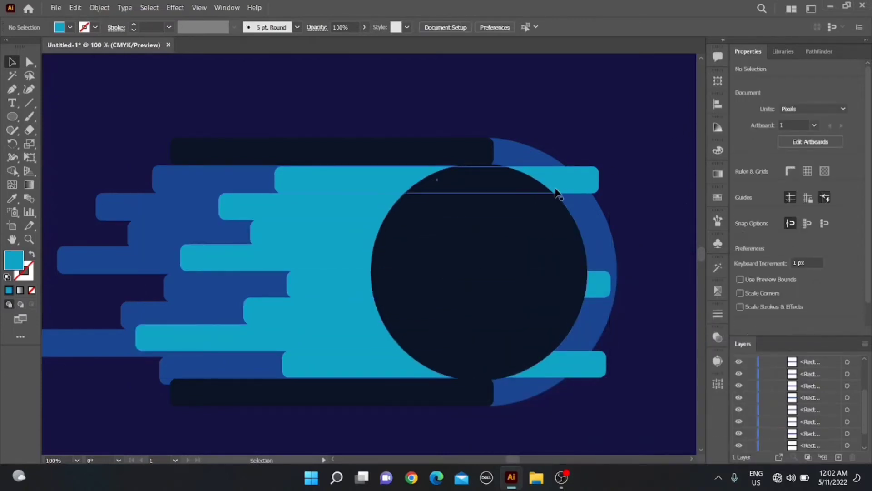
- Use Shape Builder on the dark circle and the cyan bars to remove the bar ends that stick out beyond the circle's right edge
{"action": "left_click", "coordinate": [523, 210]}
{"action": "left_click", "coordinate": [282, 233], "text": "shift"}
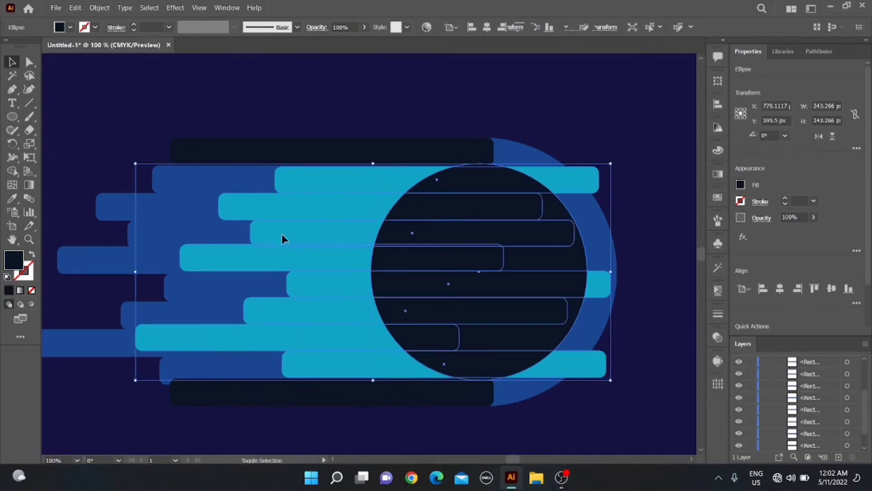
{"action": "left_click", "coordinate": [12, 171]}
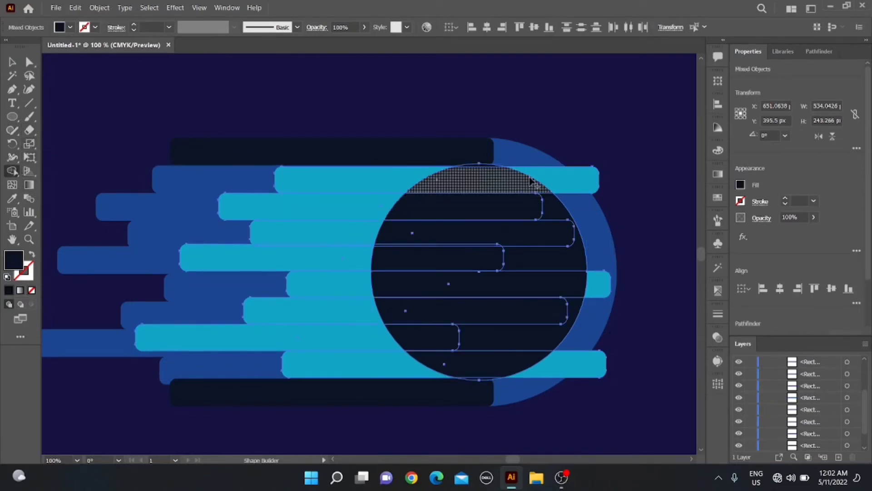
{"action": "left_click_drag", "start_coordinate": [454, 179], "coordinate": [551, 179]}
{"action": "left_click", "coordinate": [552, 179], "text": "alt"}
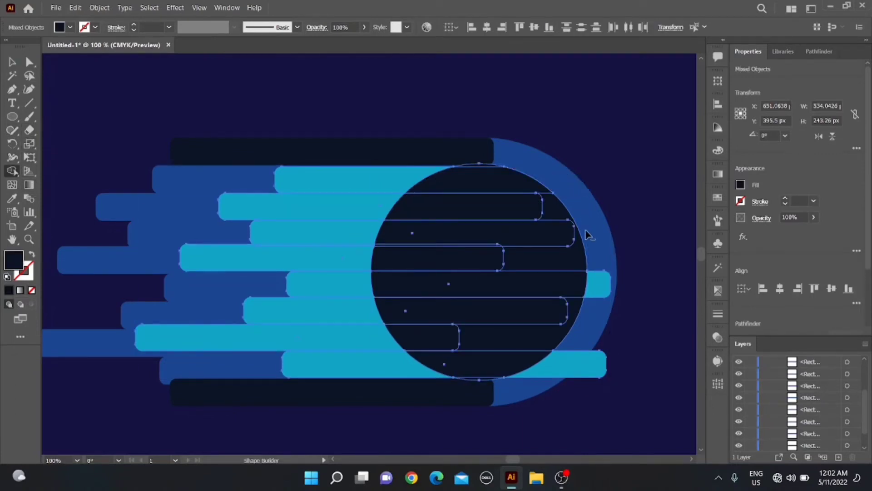
{"action": "left_click", "coordinate": [599, 285], "text": "alt"}
{"action": "left_click", "coordinate": [575, 359], "text": "alt"}
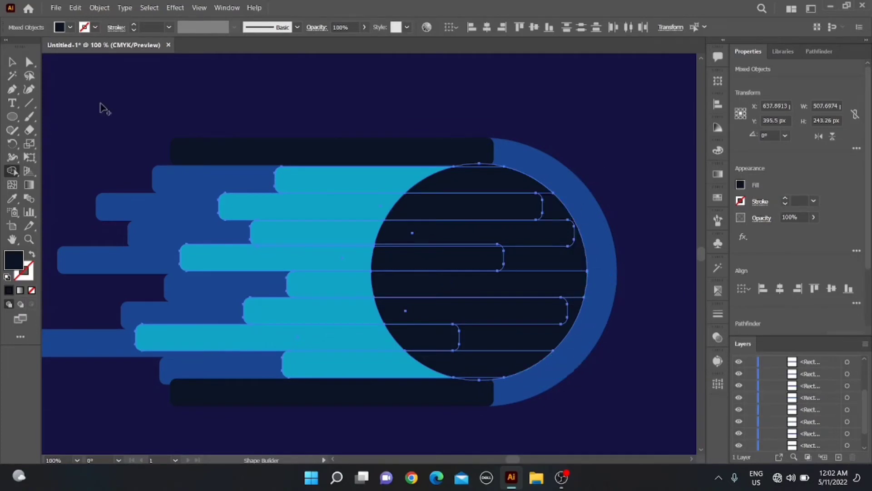
{"action": "key", "text": "v"}
{"action": "left_click", "coordinate": [234, 85]}
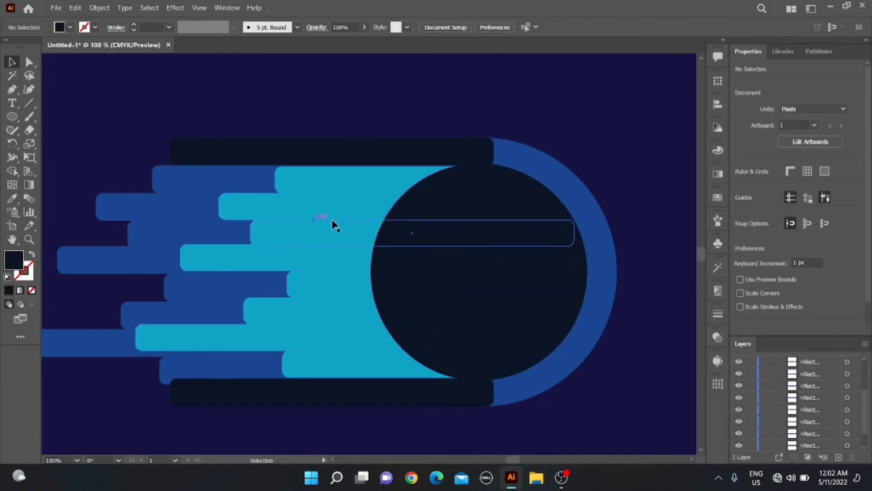
- Fill the dark circle with the cyan of the bars by sampling their colour
{"action": "left_click", "coordinate": [443, 234]}
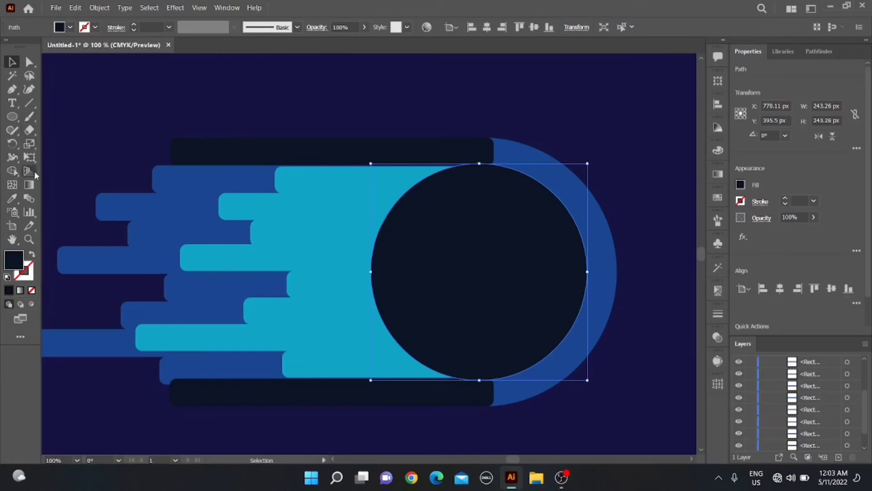
{"action": "key", "text": "i"}
{"action": "left_click", "coordinate": [328, 203]}
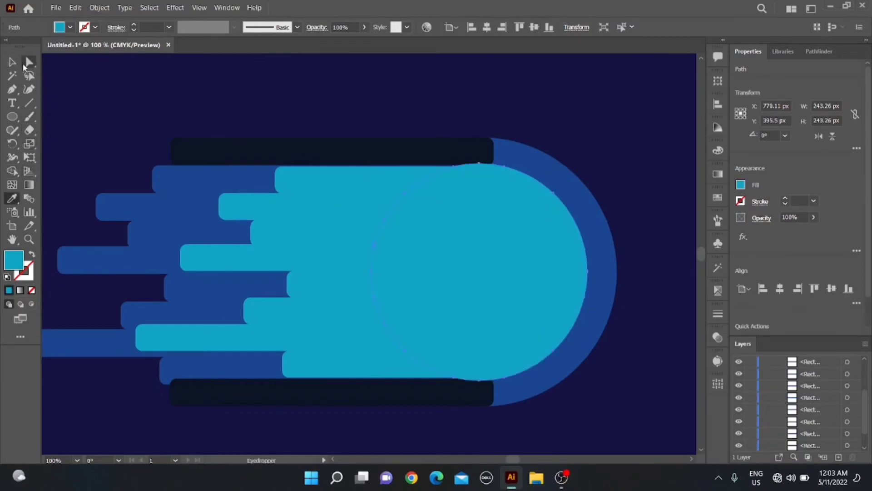
- Recolour the dark upper and lower bars to match the blue bars by sampling their fill
{"action": "left_click", "coordinate": [216, 156], "text": "ctrl"}
{"action": "left_click", "coordinate": [210, 169]}
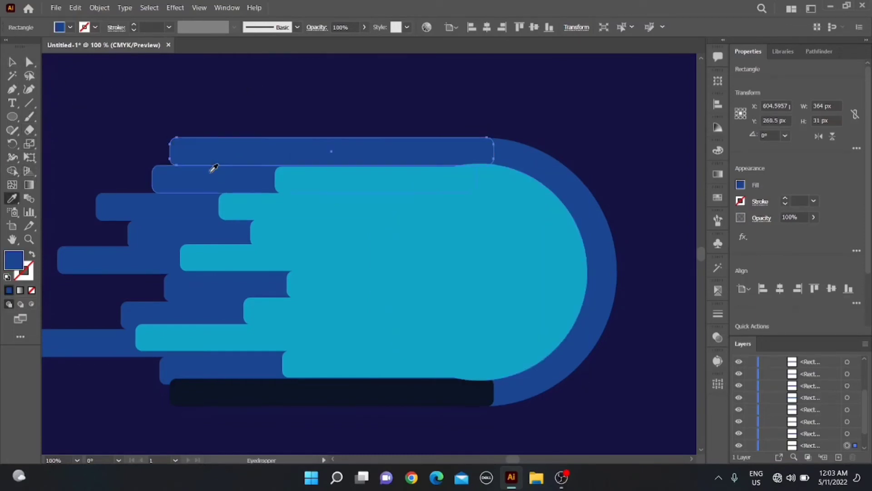
{"action": "left_click", "coordinate": [253, 392], "text": "ctrl"}
{"action": "left_click", "coordinate": [249, 363], "text": "ctrl"}
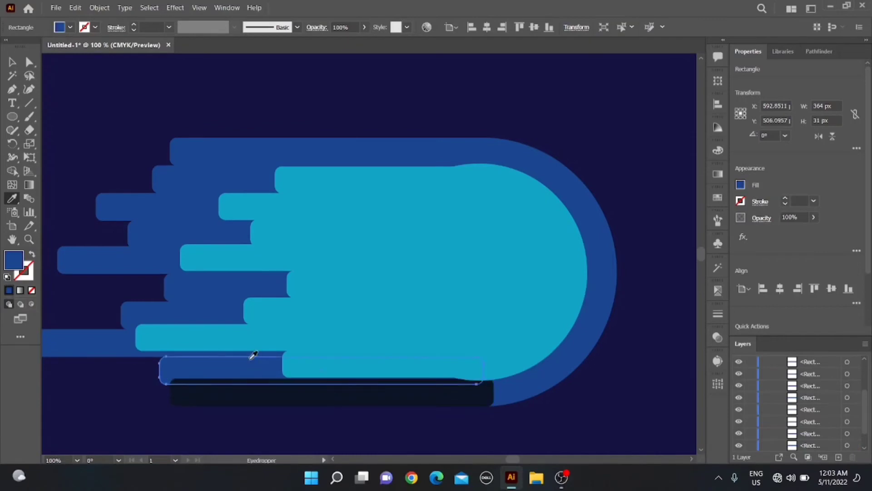
{"action": "left_click", "coordinate": [226, 400], "text": "ctrl"}
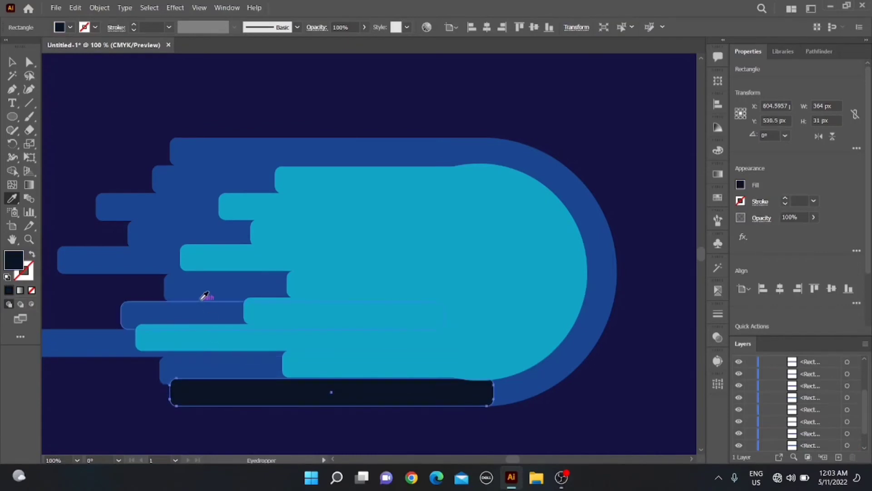
{"action": "left_click", "coordinate": [205, 294]}
{"action": "left_click", "coordinate": [12, 62]}
{"action": "left_click", "coordinate": [159, 103]}
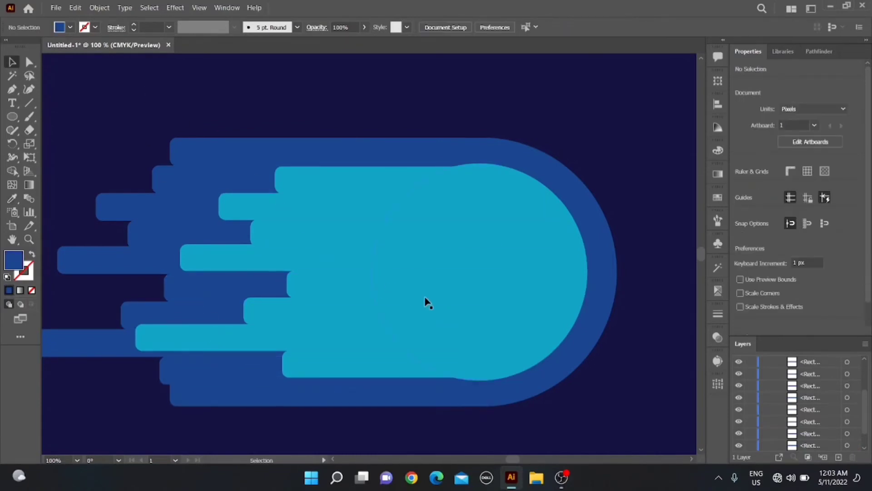
- Reduce the cyan circle's height so its upper and lower edges line up with the outer edges of the cyan bars
{"action": "left_click", "coordinate": [473, 168]}
{"action": "left_click_drag", "start_coordinate": [483, 165], "coordinate": [467, 166]}
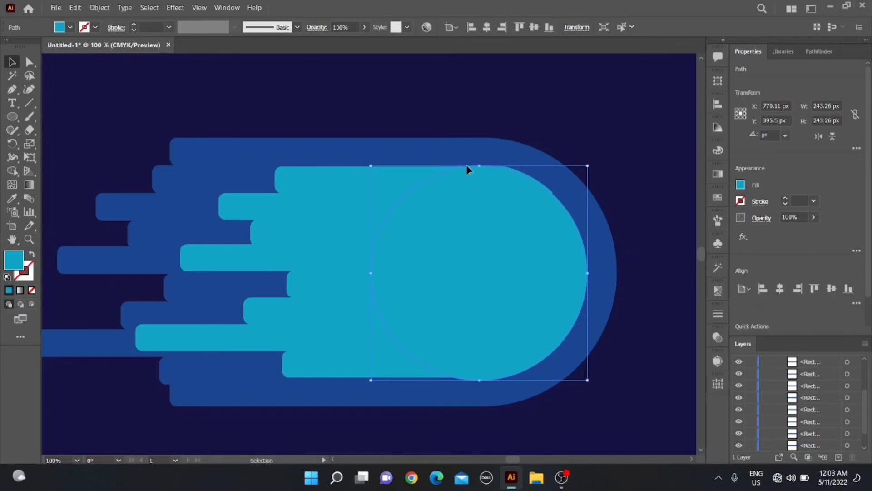
{"action": "left_click_drag", "start_coordinate": [479, 380], "coordinate": [480, 378]}
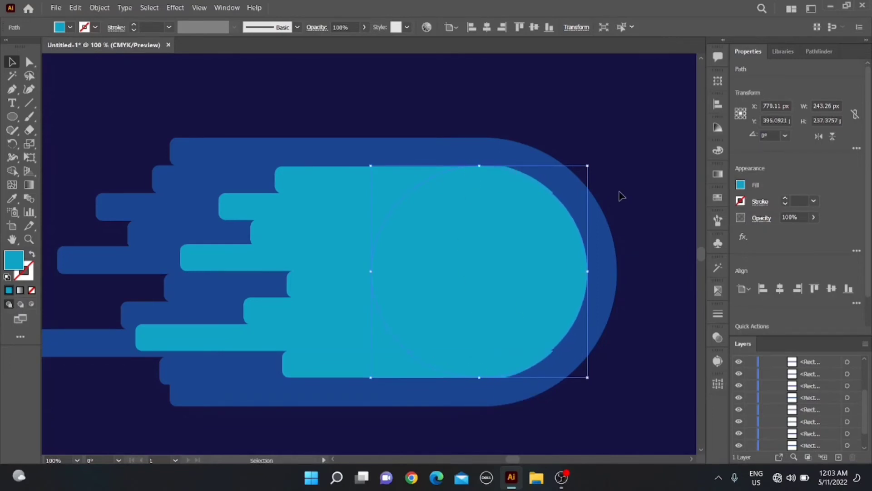
{"action": "left_click", "coordinate": [619, 195]}
- Select the cyan circle and bars and use Shape Builder to smooth the uneven outline of their rounded right end
{"action": "left_click", "coordinate": [460, 199]}
{"action": "left_click", "coordinate": [332, 187], "text": "shift"}
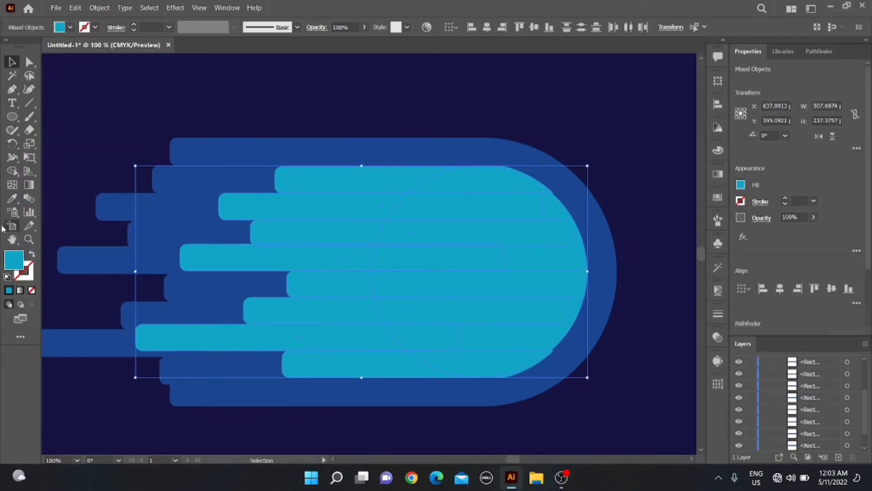
{"action": "left_click", "coordinate": [12, 171]}
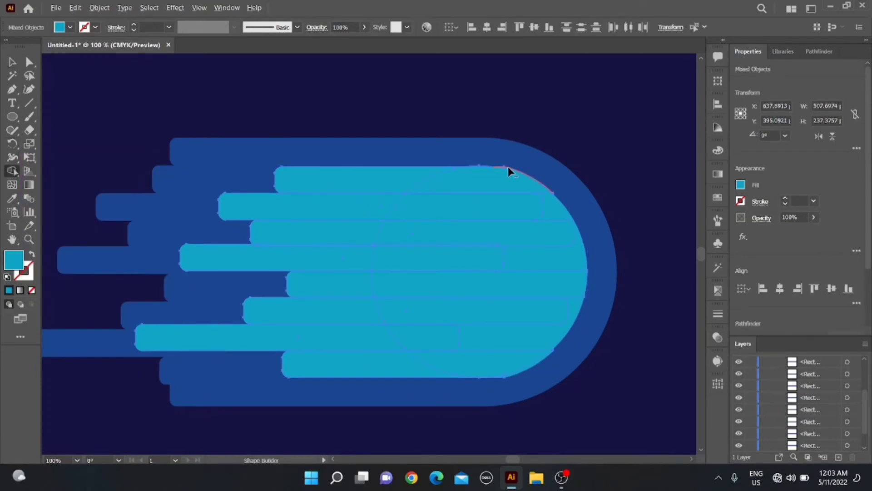
{"action": "right_click", "coordinate": [256, 255]}
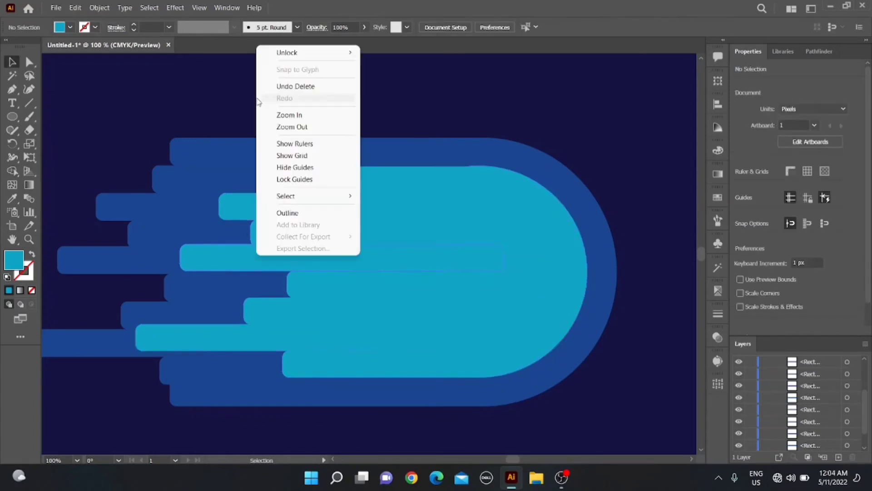
{"action": "left_click", "coordinate": [212, 102]}
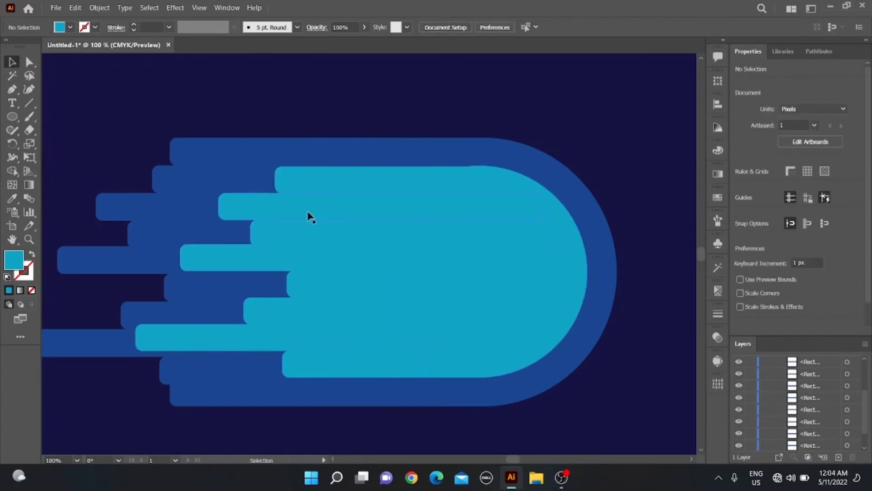
- Ungroup the cyan bars and shift them together about 5 px to the left
{"action": "right_click", "coordinate": [303, 204]}
{"action": "left_click", "coordinate": [335, 315]}
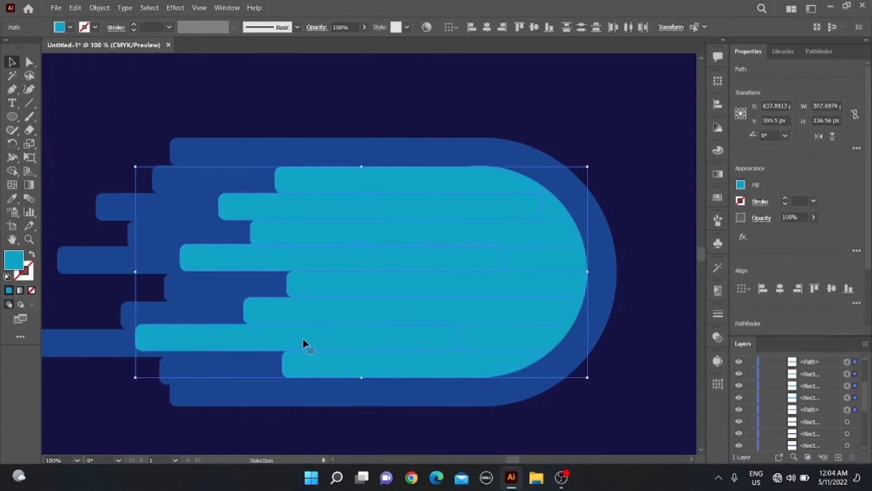
{"action": "left_click_drag", "start_coordinate": [304, 343], "coordinate": [299, 343]}
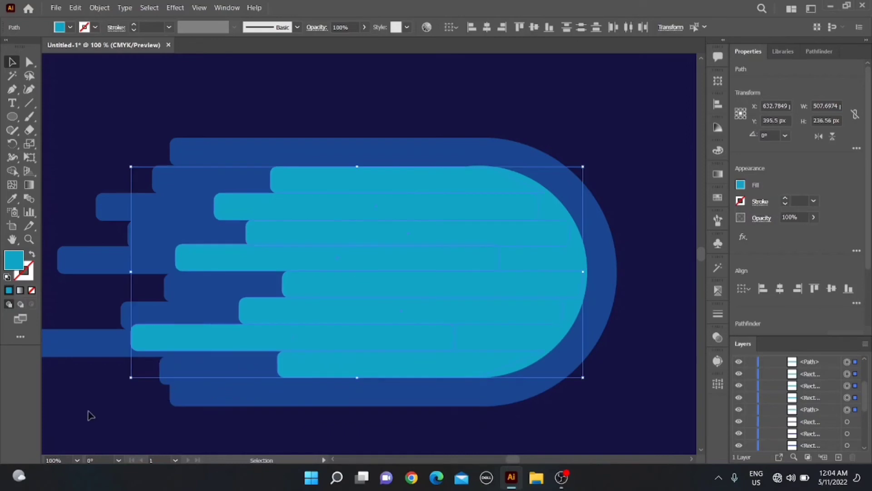
{"action": "left_click", "coordinate": [88, 411]}
- Move the longest cyan bar and the longest blue bar to the right to shorten their trailing ends
{"action": "left_click", "coordinate": [159, 346]}
{"action": "left_click_drag", "start_coordinate": [190, 337], "coordinate": [218, 337]}
{"action": "left_click", "coordinate": [226, 103]}
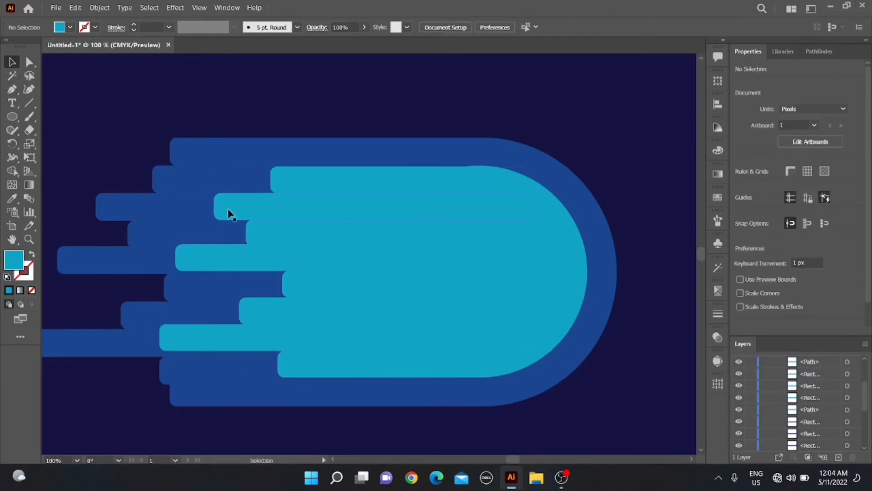
{"action": "scroll", "coordinate": [252, 217], "scroll_direction": "left", "scroll_amount": 4}
{"action": "left_click_drag", "start_coordinate": [163, 334], "coordinate": [177, 329]}
{"action": "left_click", "coordinate": [241, 96]}
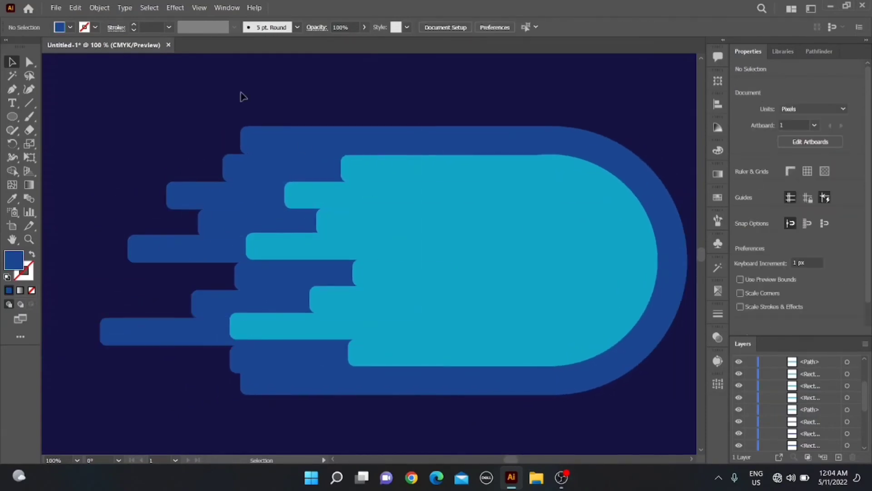
- Draw a circle inside the cyan rounded end, enlarge it to about 166 px in diameter and centre it there
{"action": "key", "text": "l"}
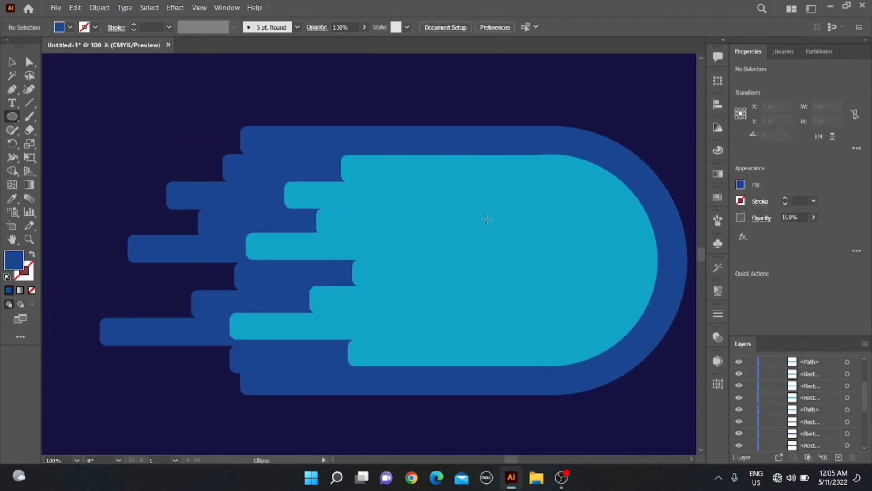
{"action": "left_click_drag", "start_coordinate": [486, 219], "coordinate": [551, 258]}
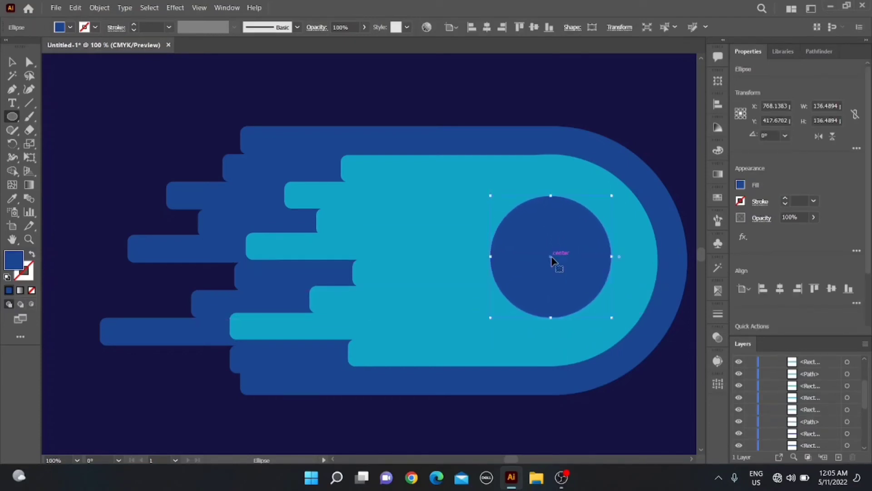
{"action": "left_click_drag", "start_coordinate": [613, 321], "coordinate": [630, 335]}
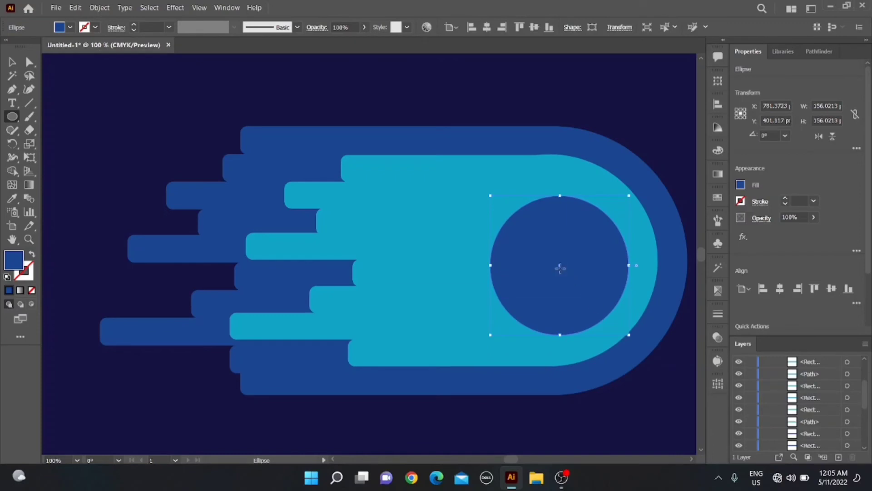
{"action": "left_click_drag", "start_coordinate": [561, 269], "coordinate": [555, 263]}
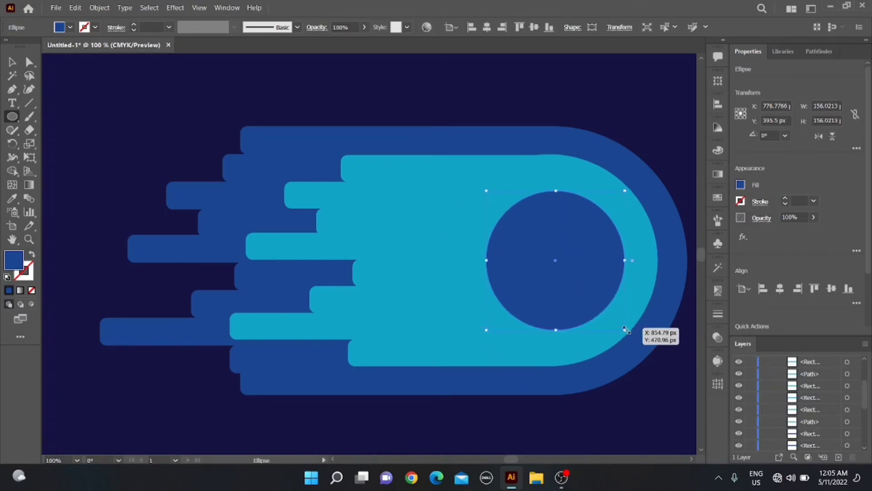
{"action": "left_click_drag", "start_coordinate": [626, 329], "coordinate": [633, 339]}
{"action": "left_click_drag", "start_coordinate": [558, 264], "coordinate": [553, 262]}
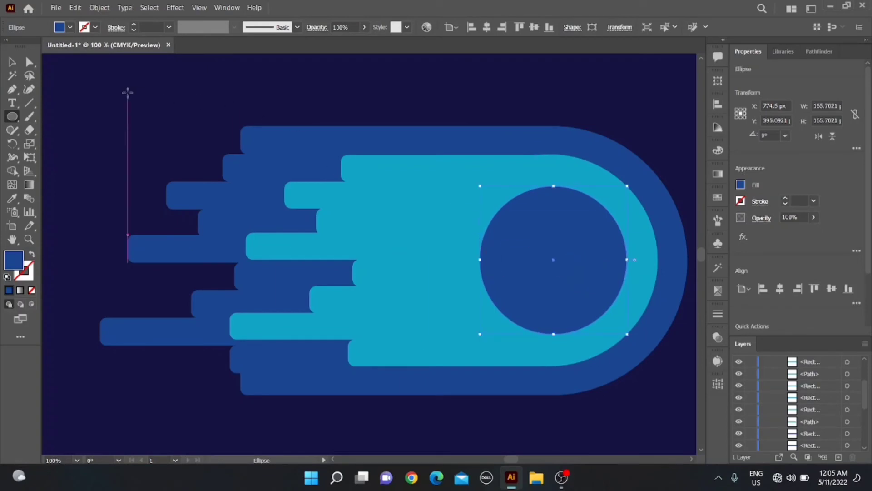
- Fill the new inner circle with white
{"action": "left_click", "coordinate": [585, 265]}
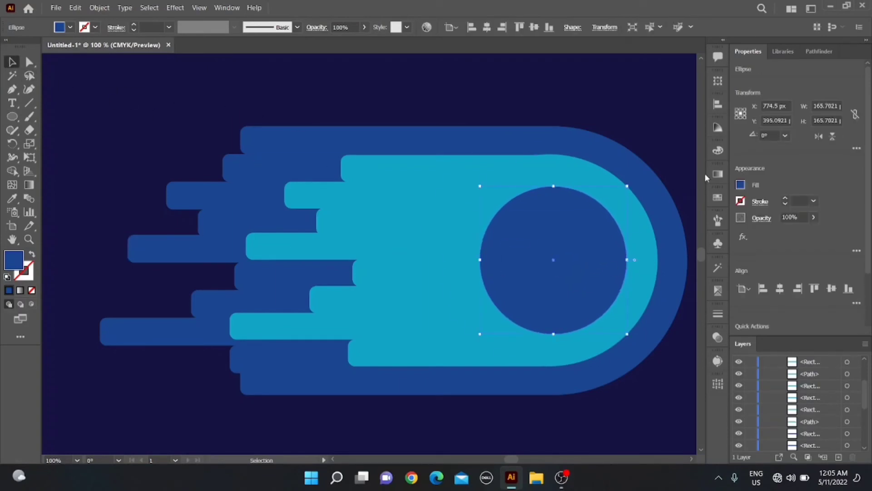
{"action": "left_click", "coordinate": [718, 198]}
{"action": "left_click", "coordinate": [592, 228]}
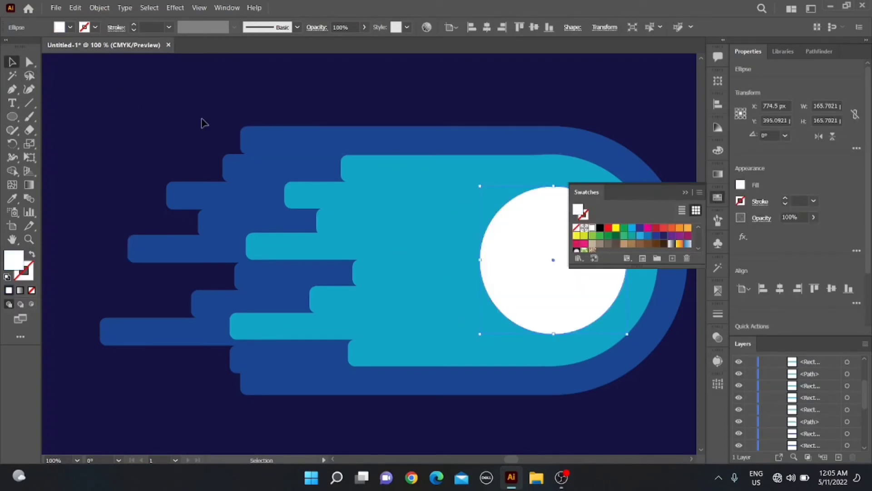
{"action": "left_click", "coordinate": [203, 121]}
{"action": "left_click", "coordinate": [676, 193]}
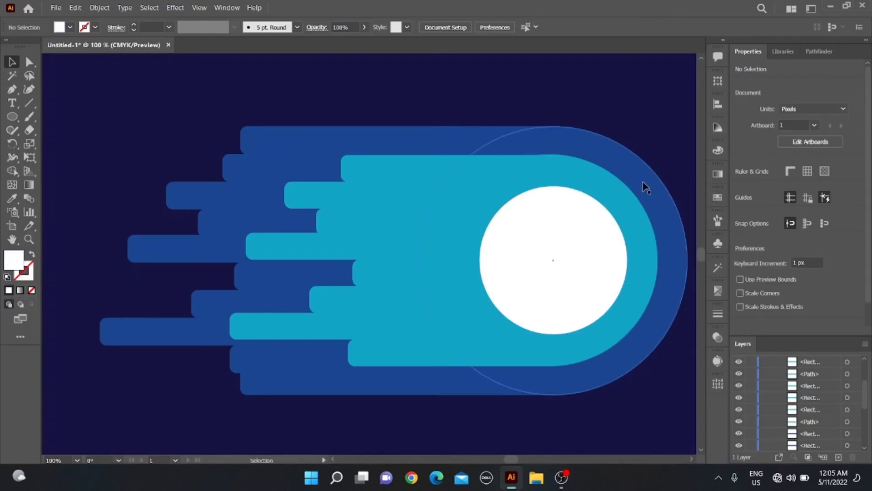
{"action": "key", "text": "z"}
{"action": "left_click", "coordinate": [407, 126], "text": "alt"}
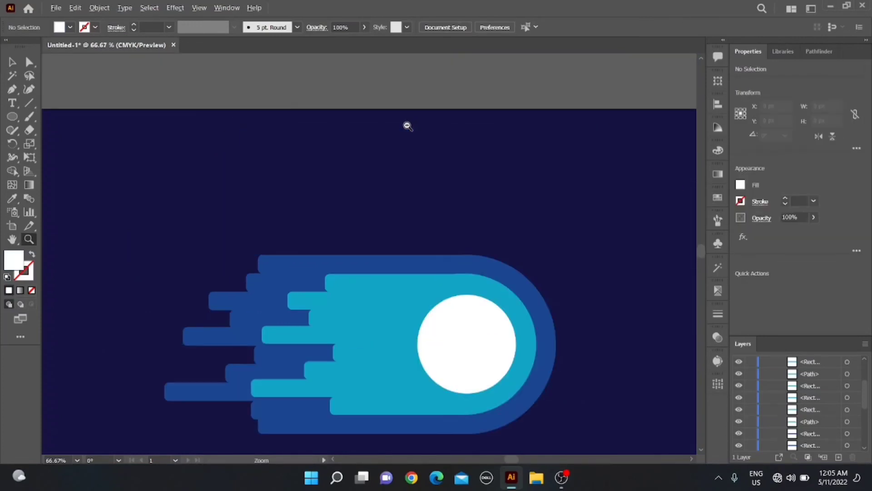
- Rotate the whole comet to about 318.5° so its head points down to the right, and position it around the artboard's middle
{"action": "left_click", "coordinate": [407, 126], "text": "alt"}
{"action": "key", "text": "v"}
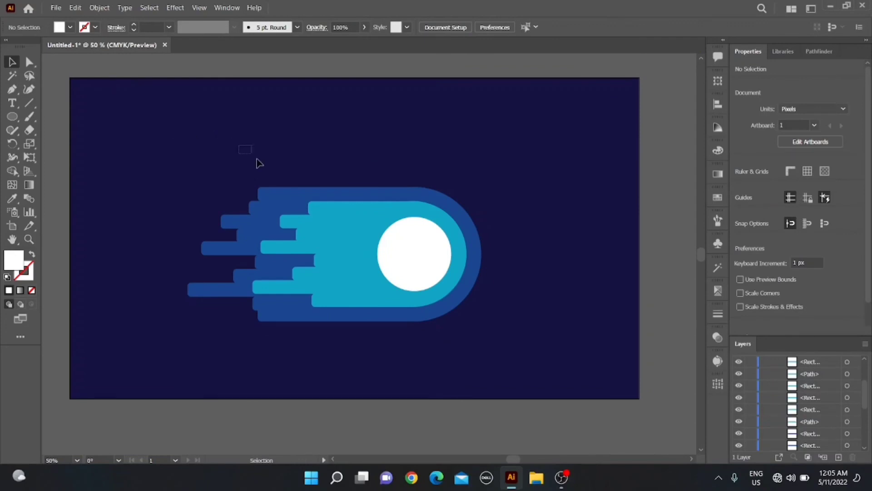
{"action": "left_click_drag", "start_coordinate": [259, 163], "coordinate": [437, 338]}
{"action": "left_click_drag", "start_coordinate": [485, 185], "coordinate": [468, 298]}
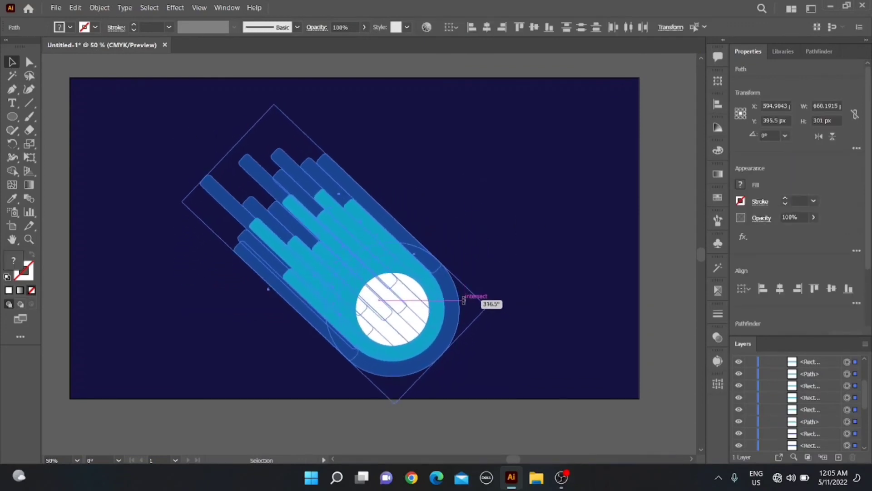
{"action": "left_click_drag", "start_coordinate": [394, 290], "coordinate": [390, 276]}
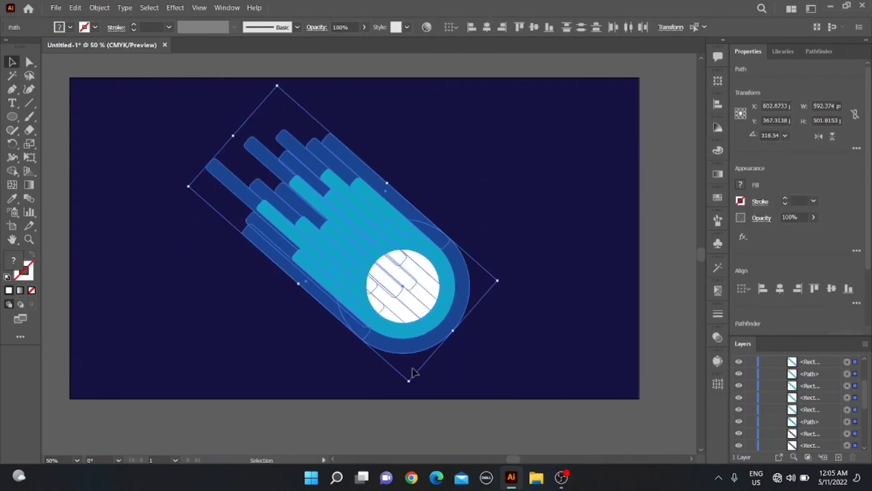
- Scale the rotated comet down to about 360 by 305 px and group all its parts
{"action": "left_click_drag", "start_coordinate": [409, 379], "coordinate": [358, 264]}
{"action": "left_click_drag", "start_coordinate": [343, 208], "coordinate": [433, 158]}
{"action": "right_click", "coordinate": [375, 260]}
{"action": "left_click", "coordinate": [414, 101]}
- Place smaller comet copies about 195 px wide above right of the main one, 219 px at the artboard's upper left and 157 px below that
{"action": "left_click_drag", "start_coordinate": [472, 236], "coordinate": [434, 154]}
{"action": "left_click_drag", "start_coordinate": [423, 119], "coordinate": [448, 146]}
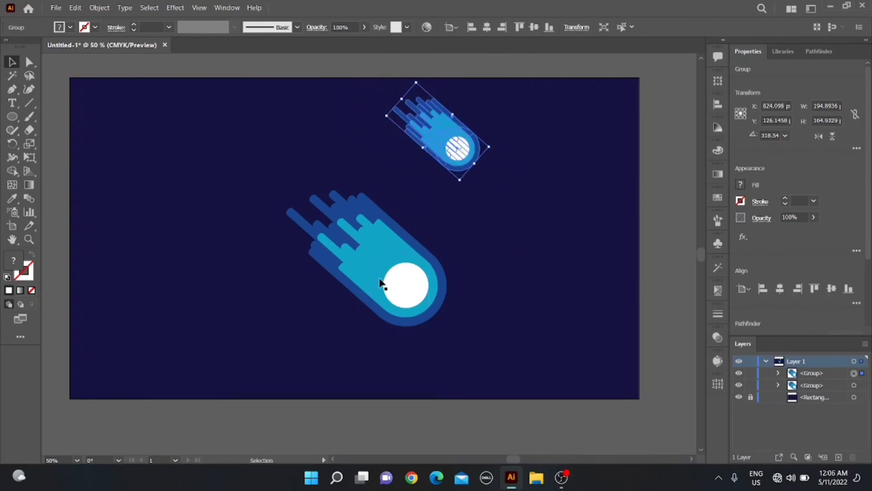
{"action": "left_click_drag", "start_coordinate": [381, 283], "coordinate": [184, 202]}
{"action": "left_click_drag", "start_coordinate": [174, 172], "coordinate": [216, 316]}
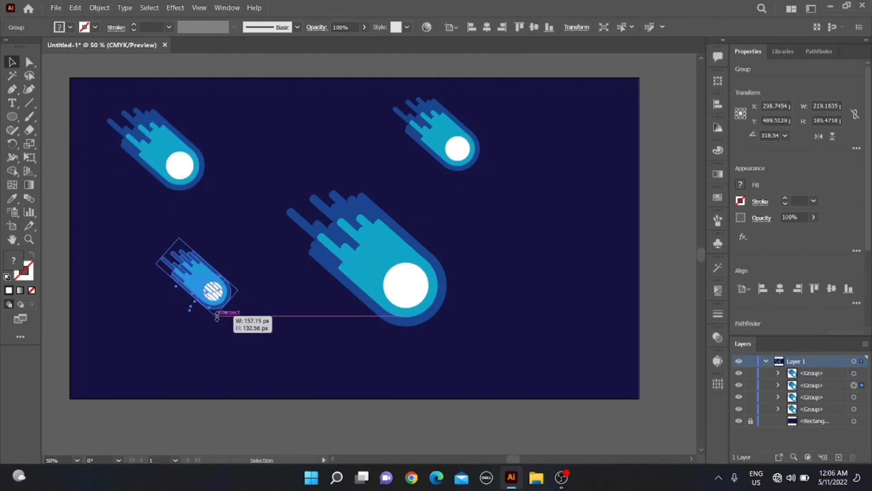
- Duplicate the main comet to its right and scale the copy down to about 214 by 181 px
{"action": "left_click_drag", "start_coordinate": [366, 283], "coordinate": [580, 318]}
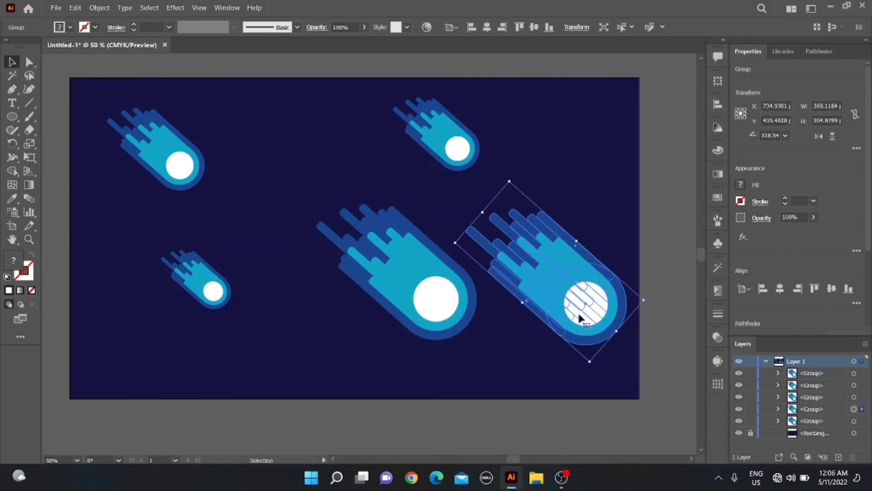
{"action": "left_click_drag", "start_coordinate": [590, 365], "coordinate": [585, 313]}
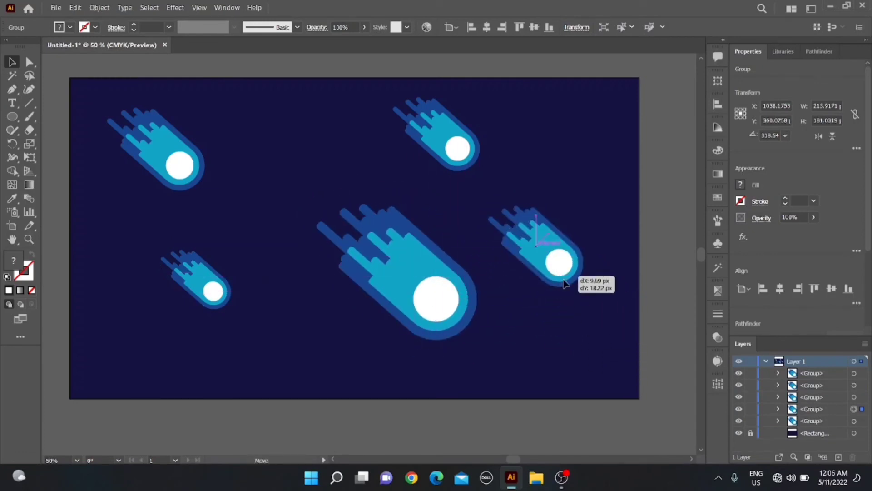